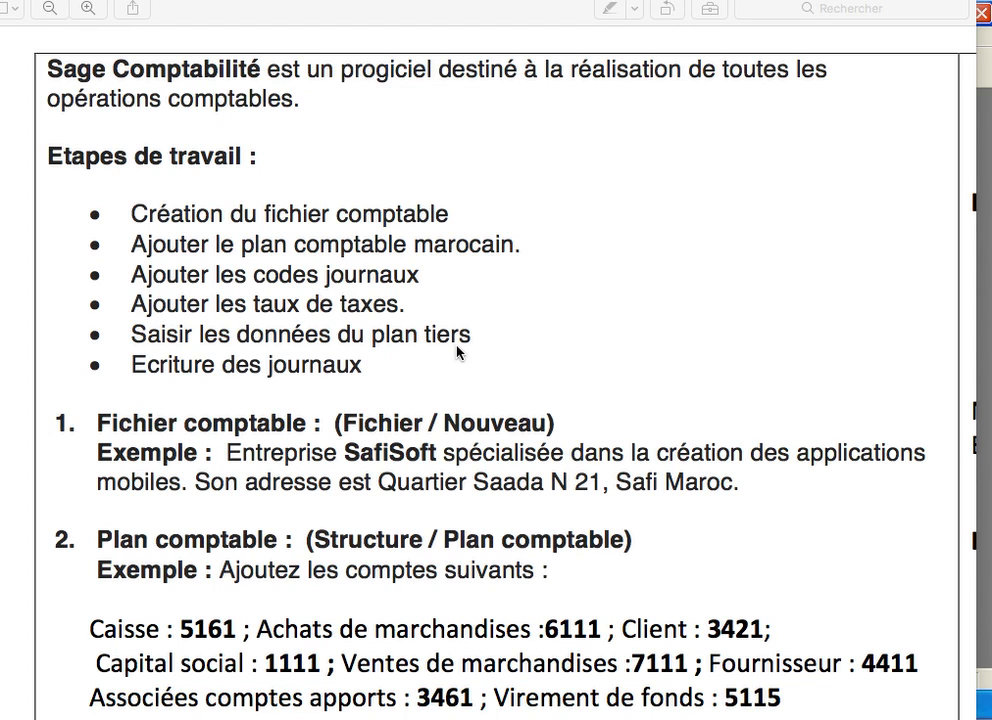
- Examine the Plan tiers example and the Code journaux table in the exercise document
scroll(457, 351, right, 10)
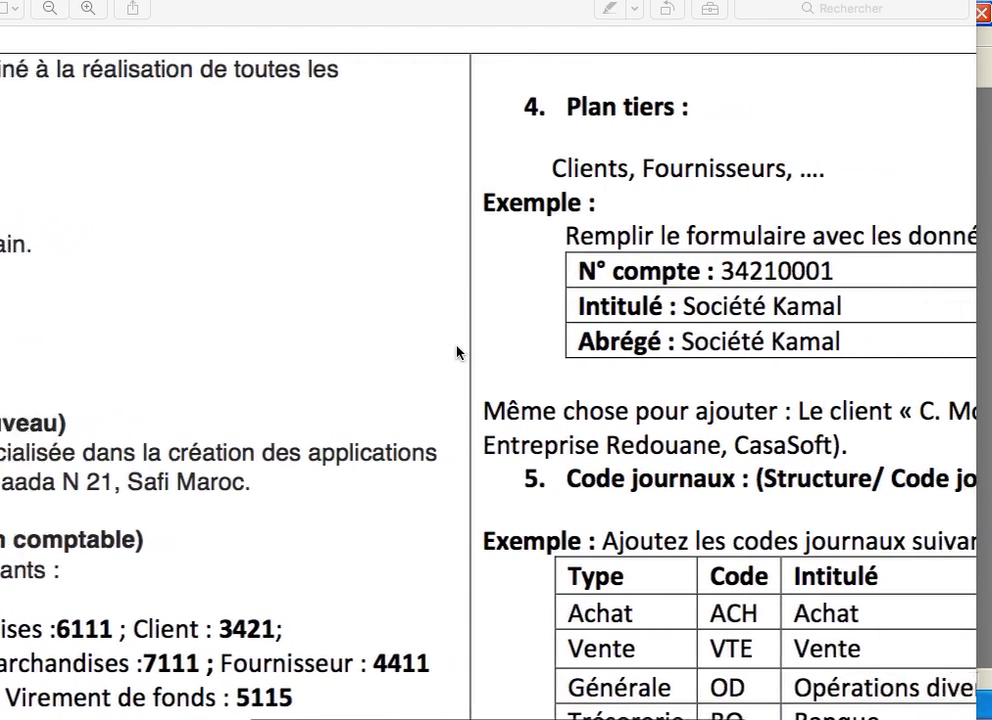
scroll(457, 351, right, 6)
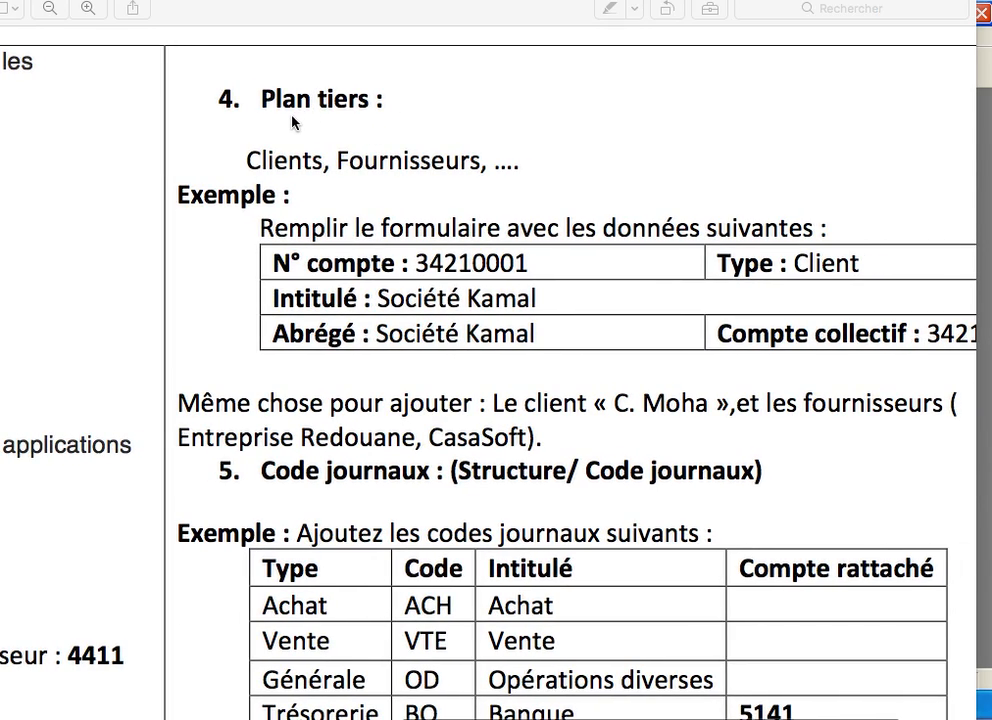
scroll(337, 243, down, 3)
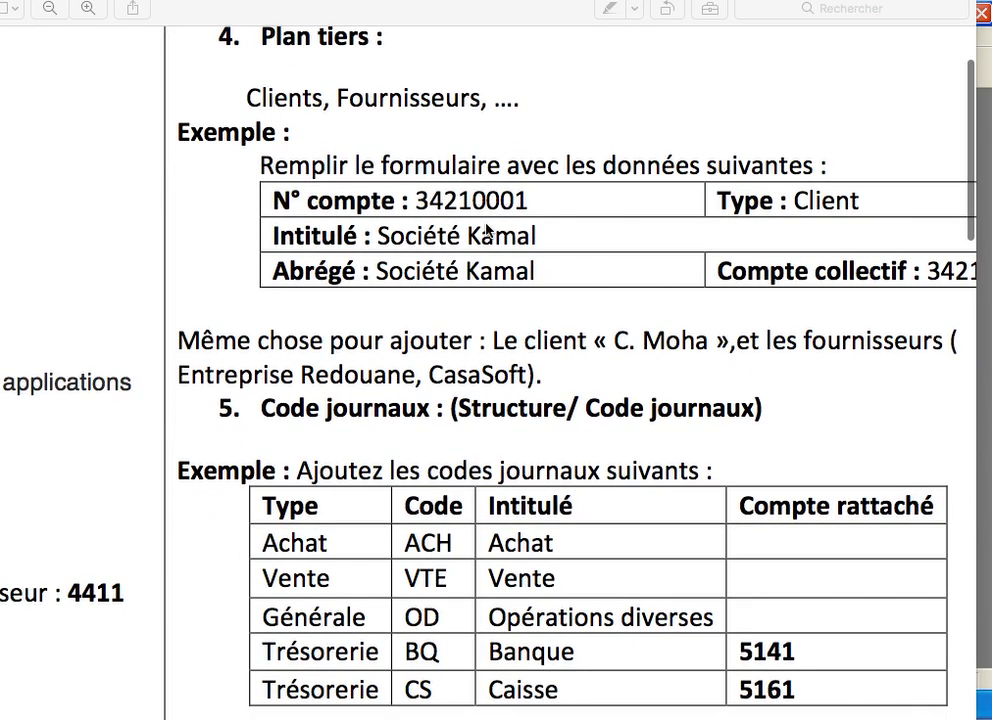
scroll(458, 250, right, 3)
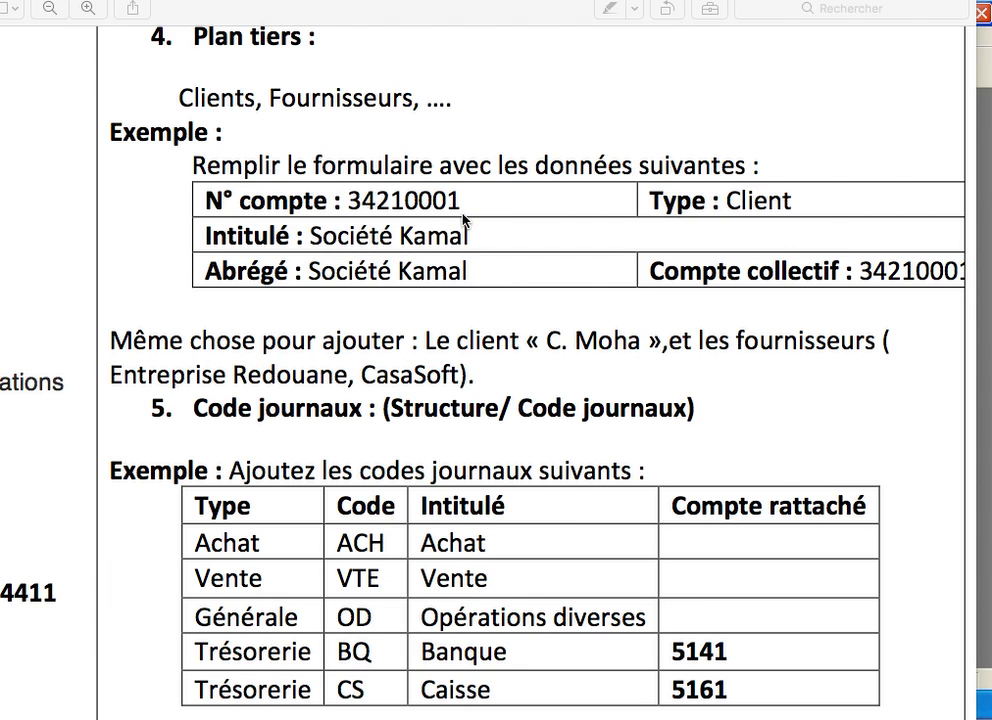
scroll(462, 214, right, 1)
scroll(462, 214, down, 1)
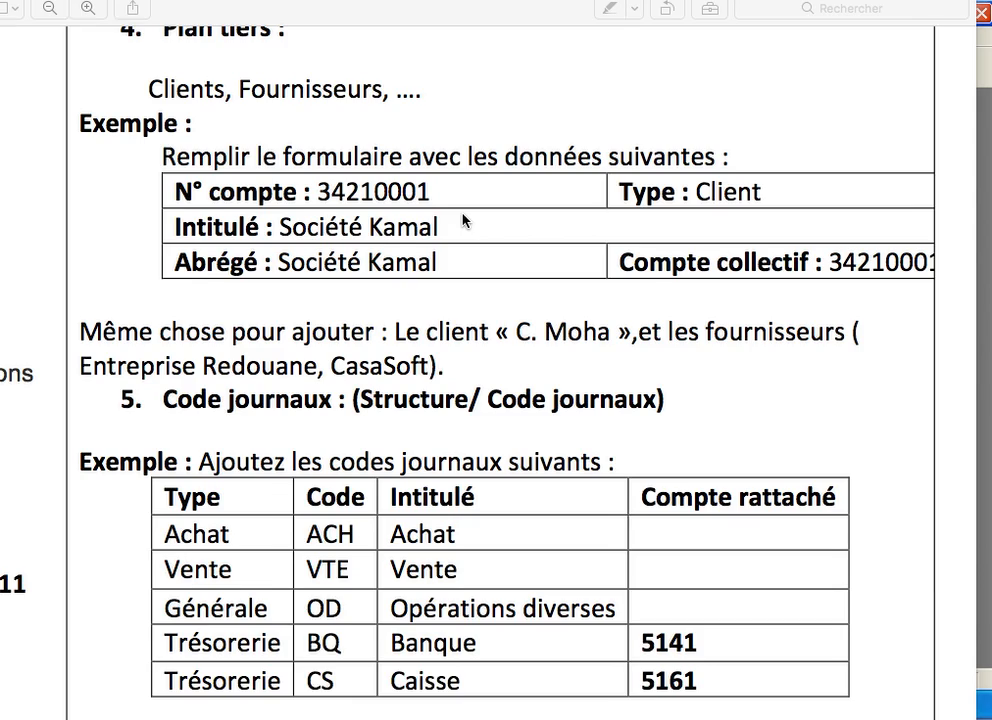
scroll(462, 220, left, 2)
scroll(462, 220, up, 3)
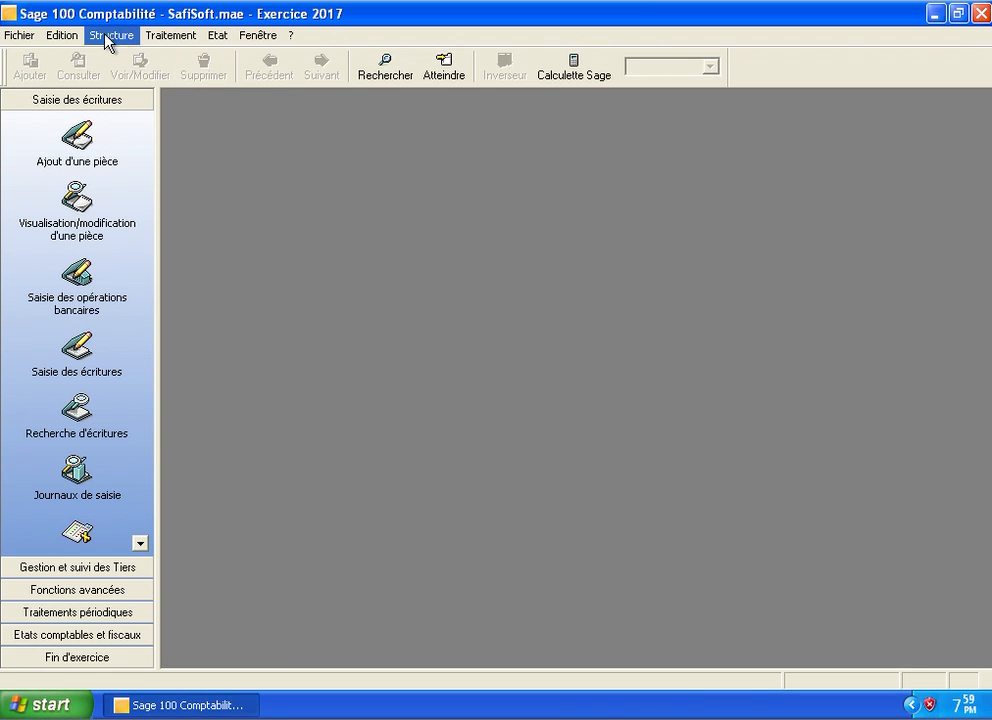
- Switch to Sage 100 Comptabilité, open the third-party plan (Plan tiers) and add a new entry of type Client
click(97, 37)
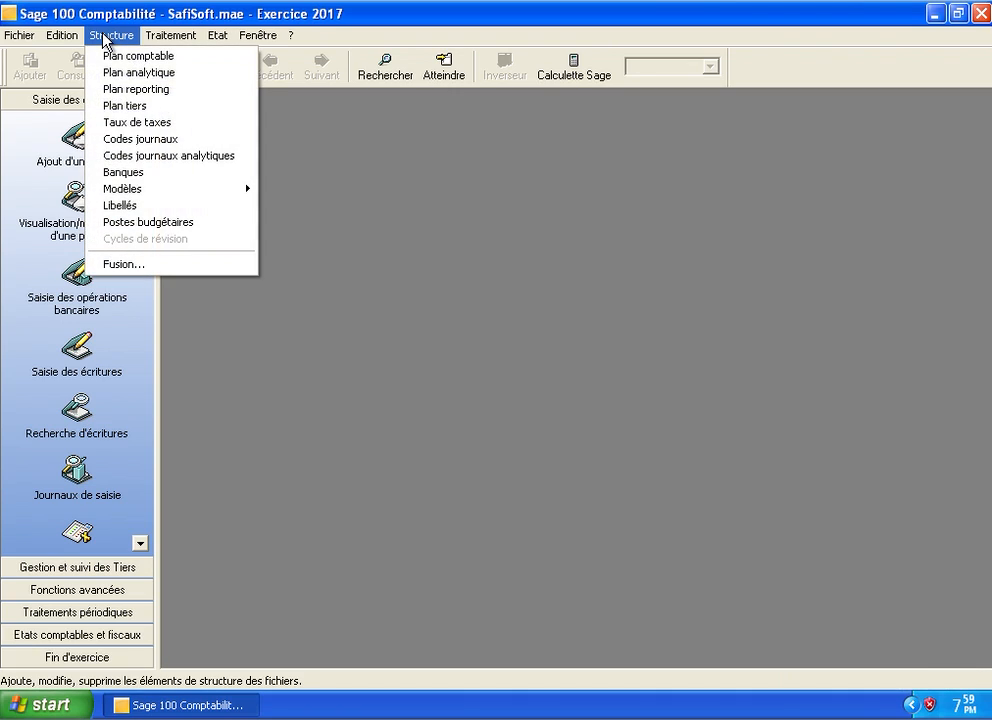
click(118, 106)
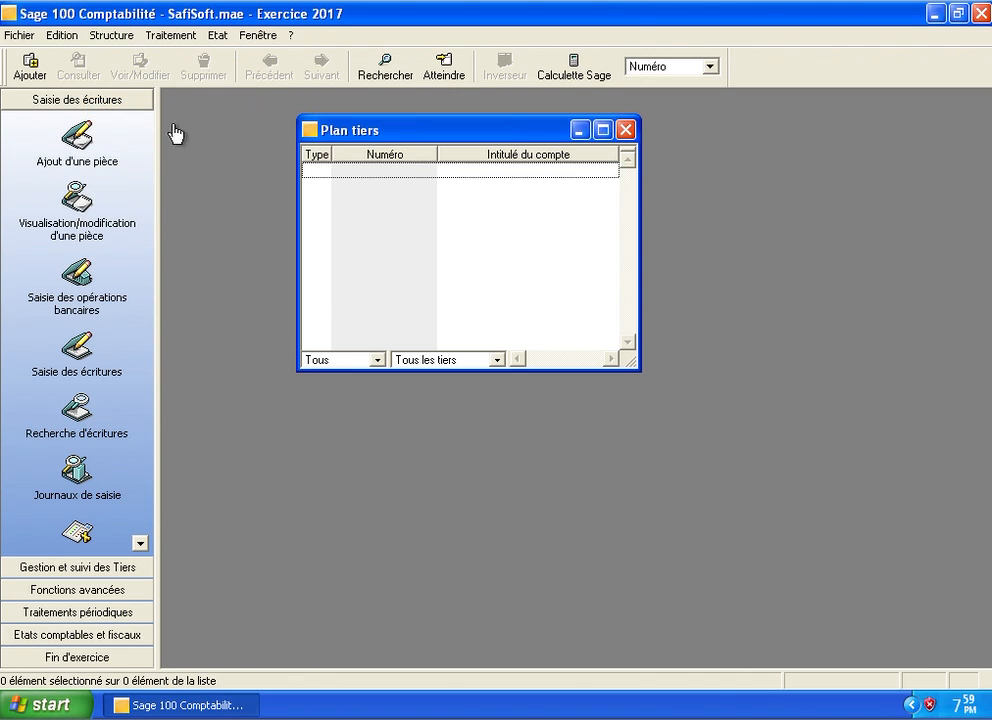
right_click(431, 216)
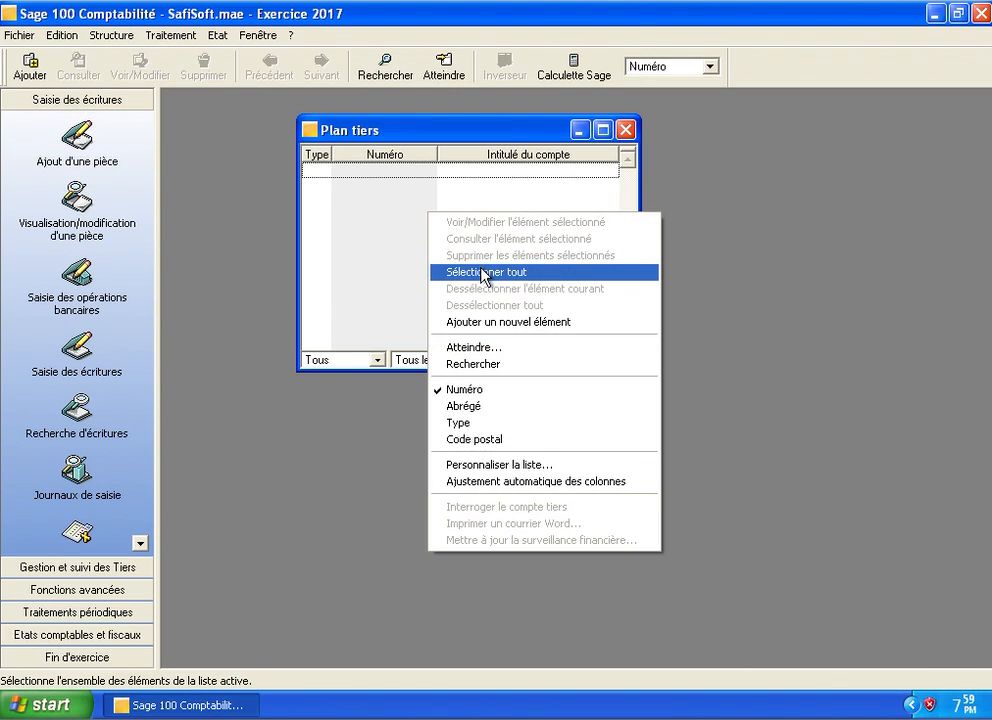
click(452, 322)
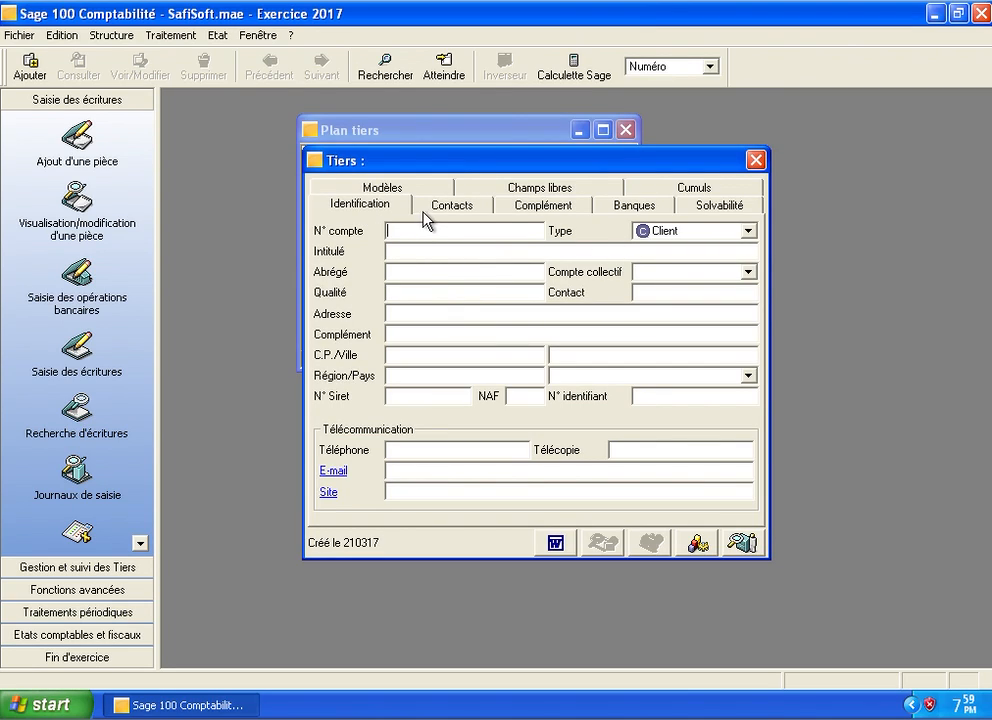
click(748, 231)
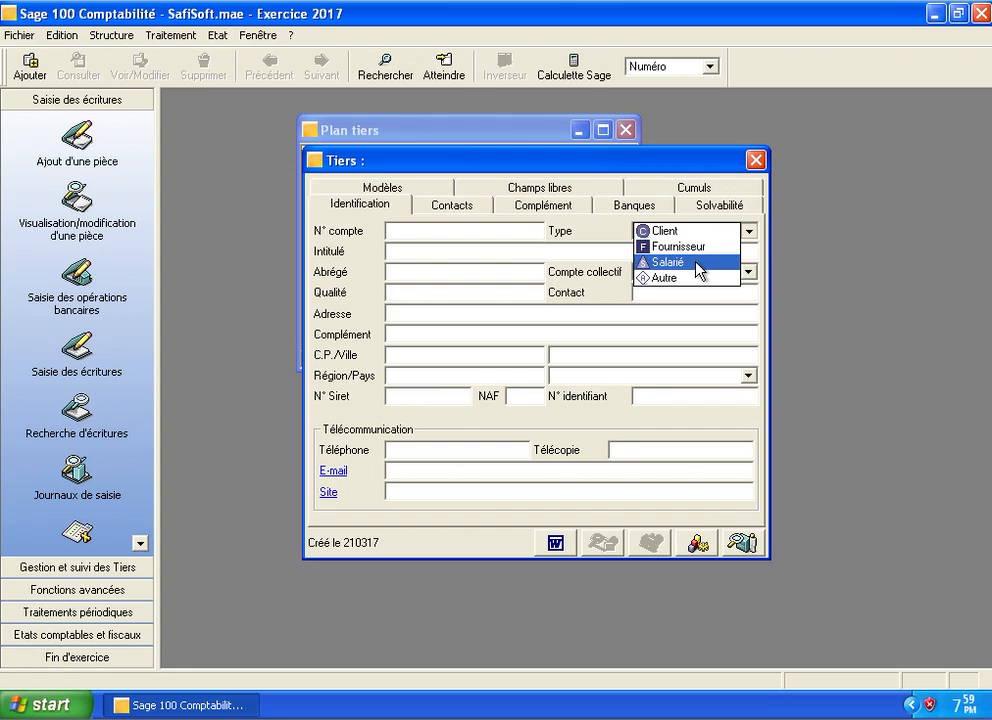
click(665, 233)
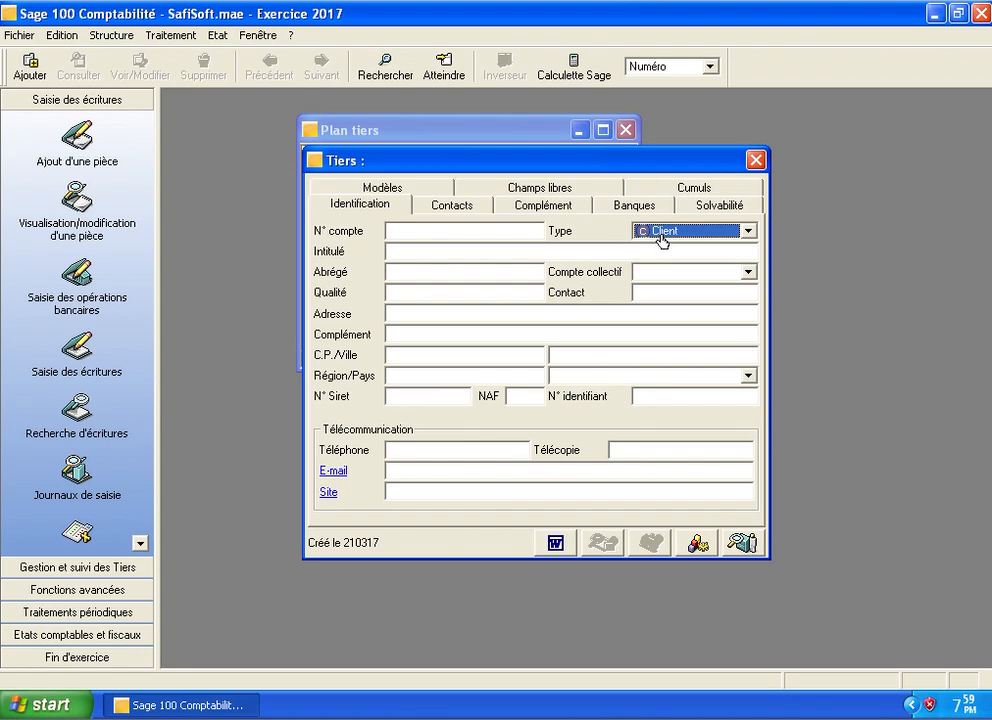
- Fill in the first client's account number and title, and use the same name as its abbreviation (Abrégé)
click(425, 228)
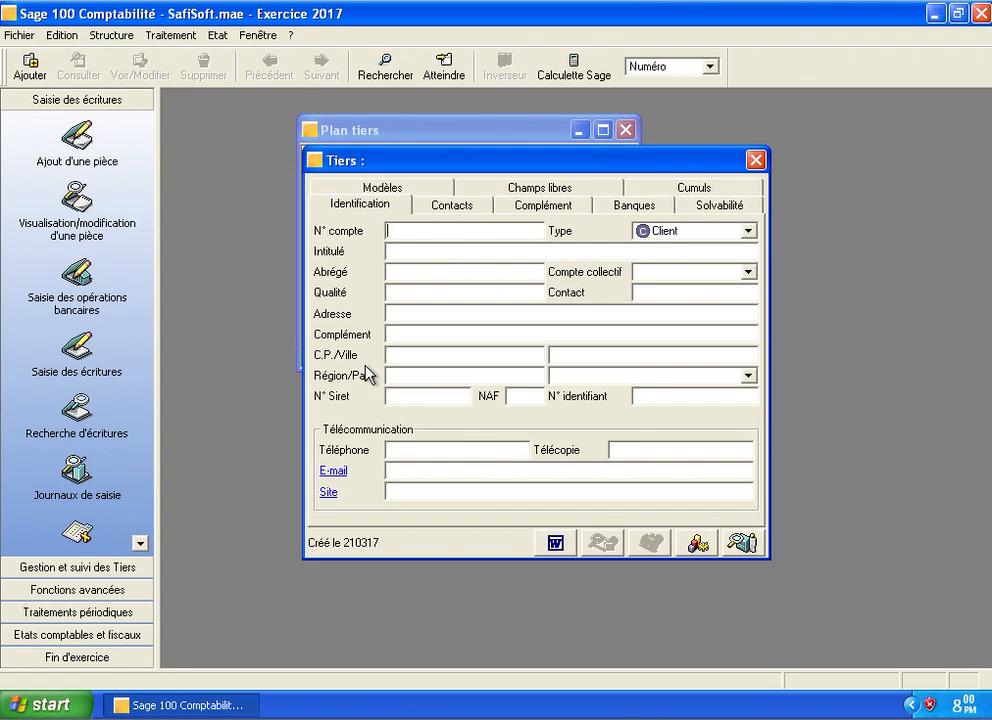
text(3421)
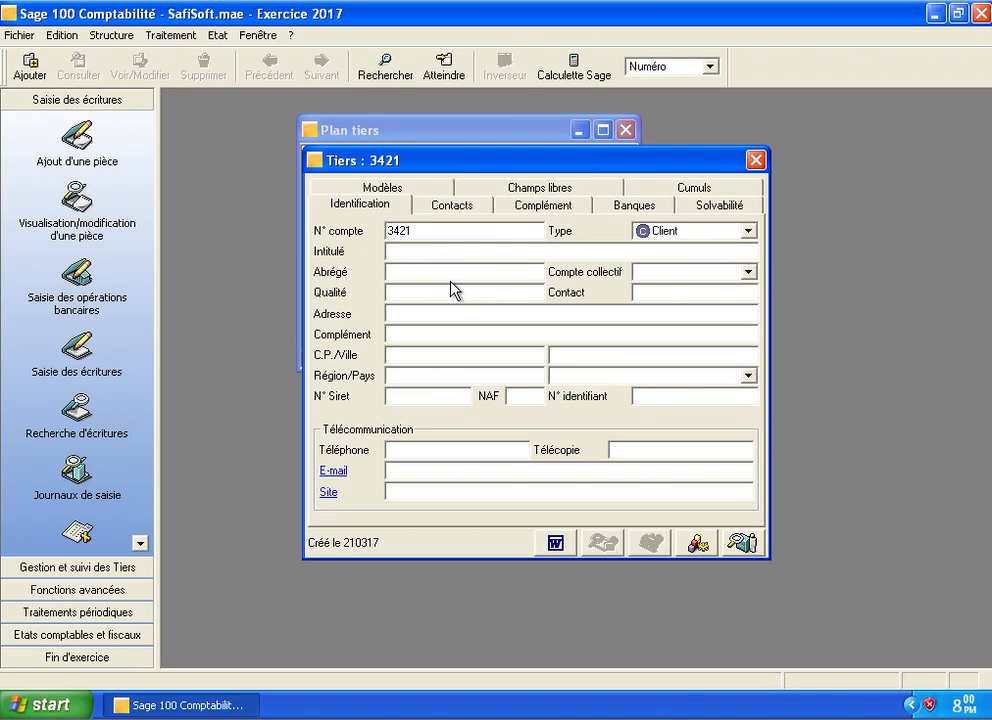
text(0001)
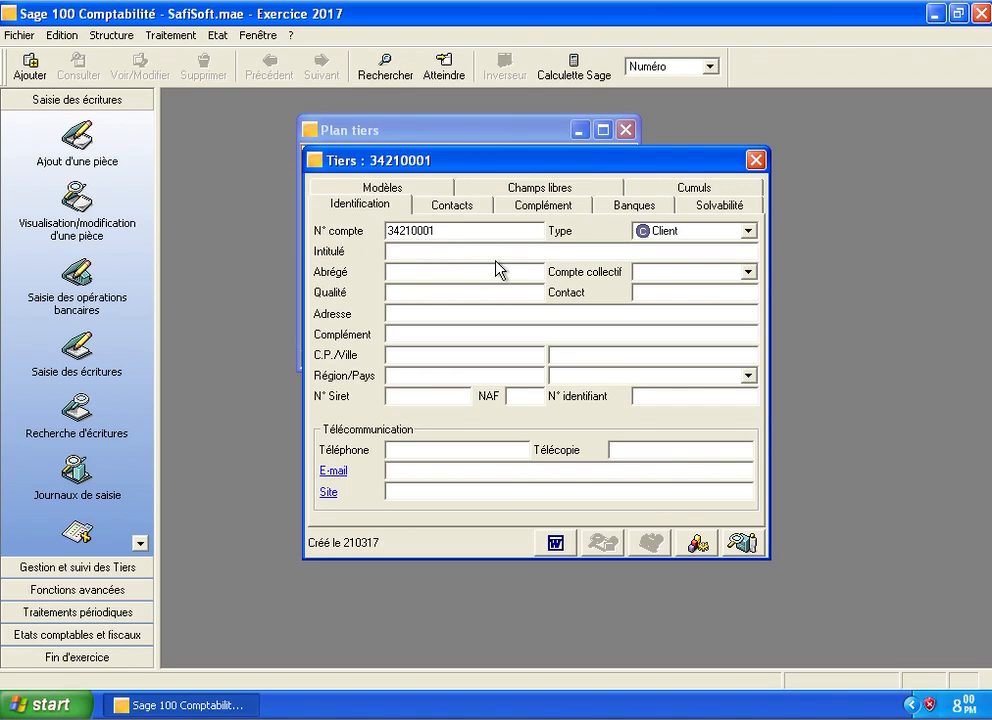
click(426, 254)
text(Client )
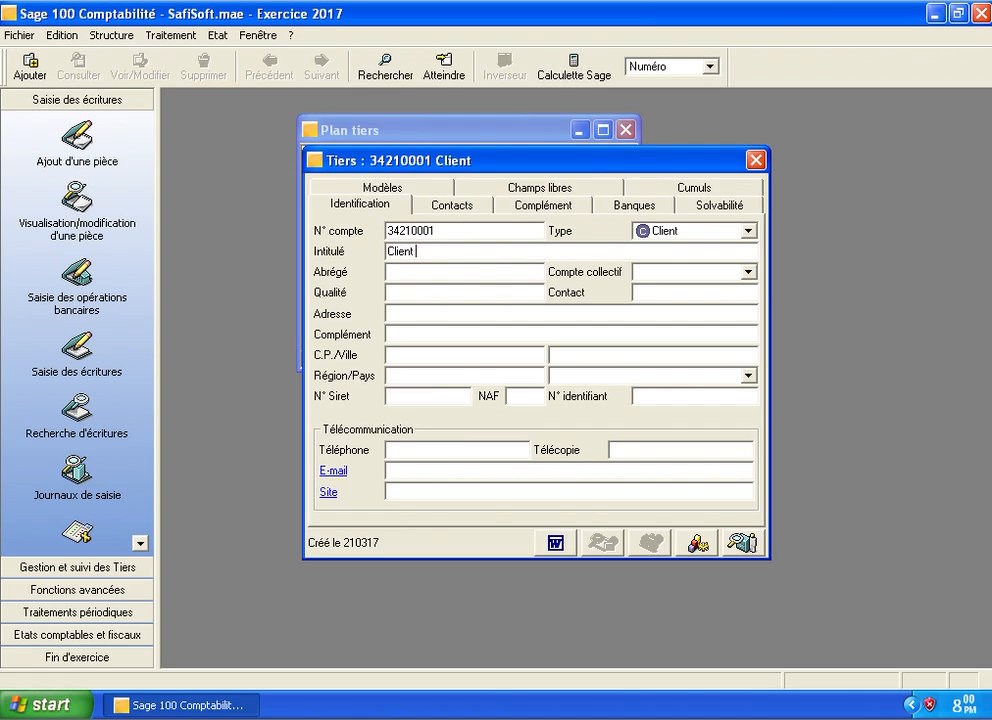
text(KAMAL)
click(437, 268)
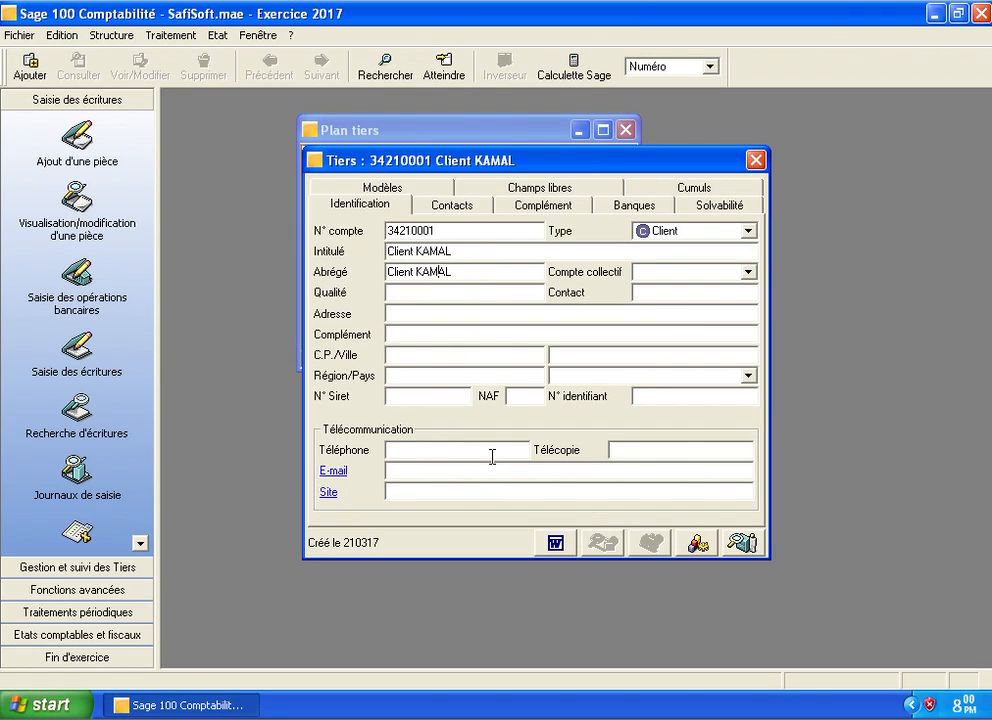
- Set the first client's collective account to 34210000 and save the record, accepting the link to that general account
click(427, 352)
text(3421)
click(749, 272)
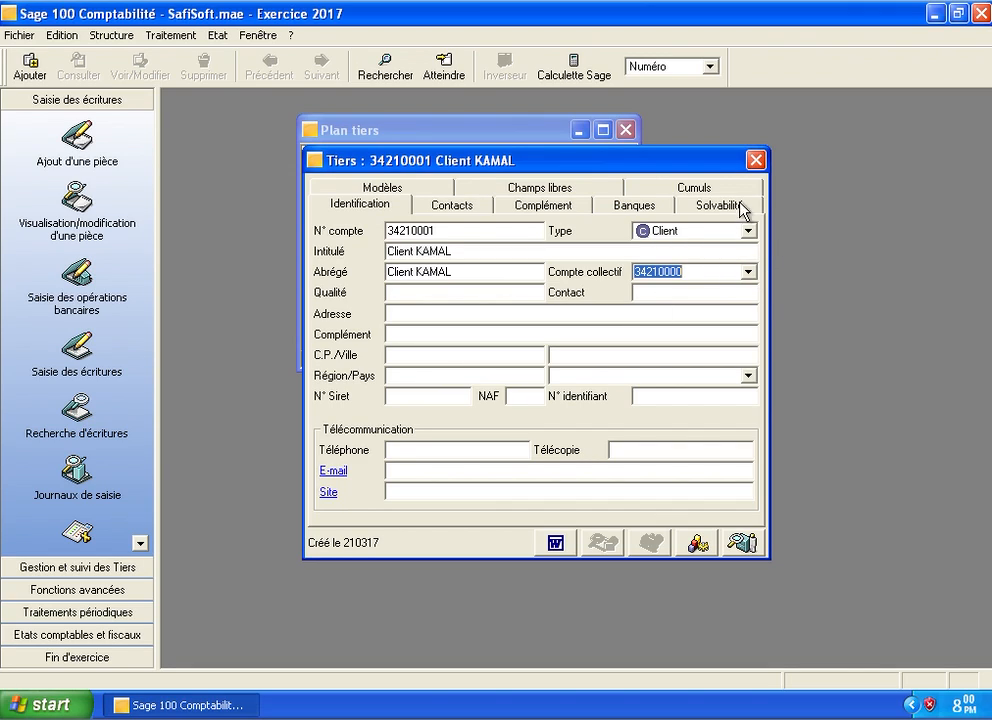
click(756, 160)
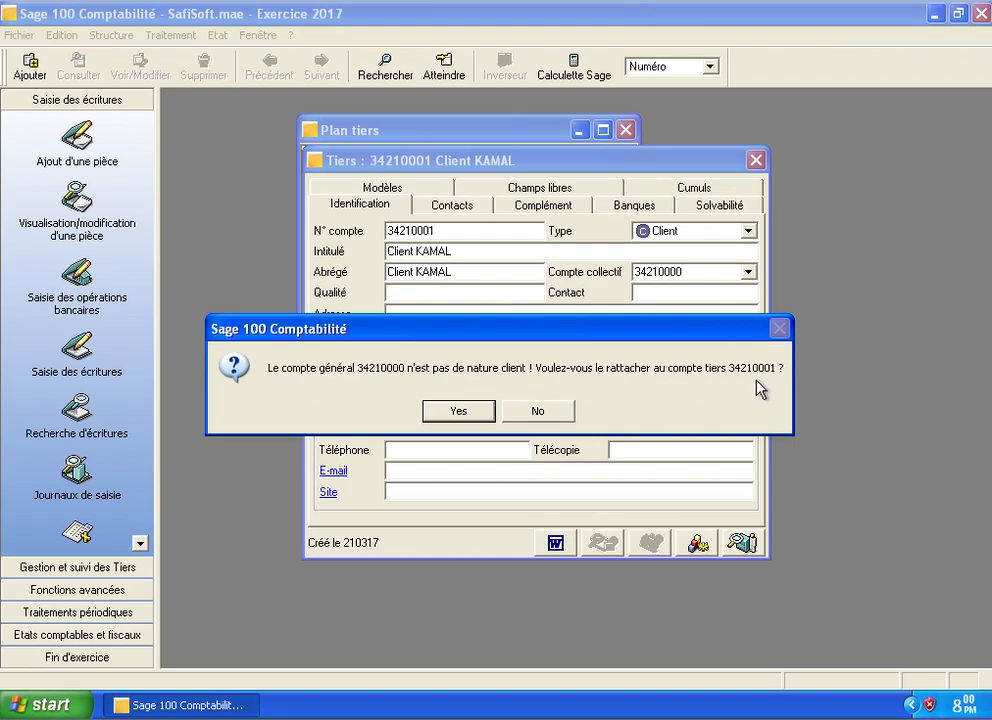
click(458, 412)
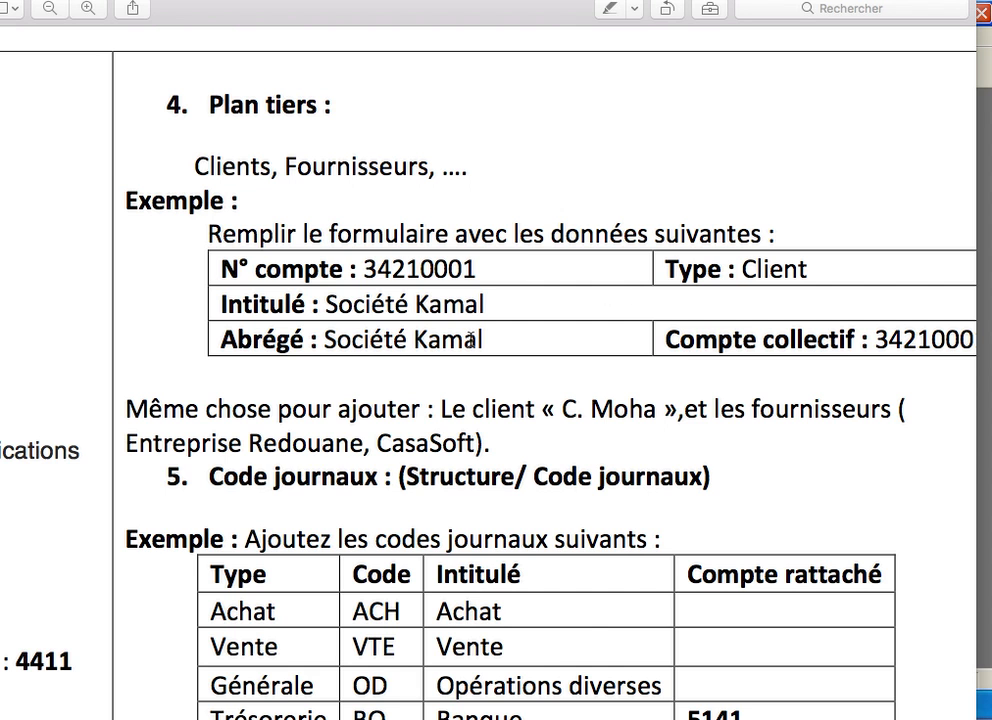
- Check the exercise for the second client, then add a Client entry with its account number, title and abbreviation
scroll(470, 341, down, 3)
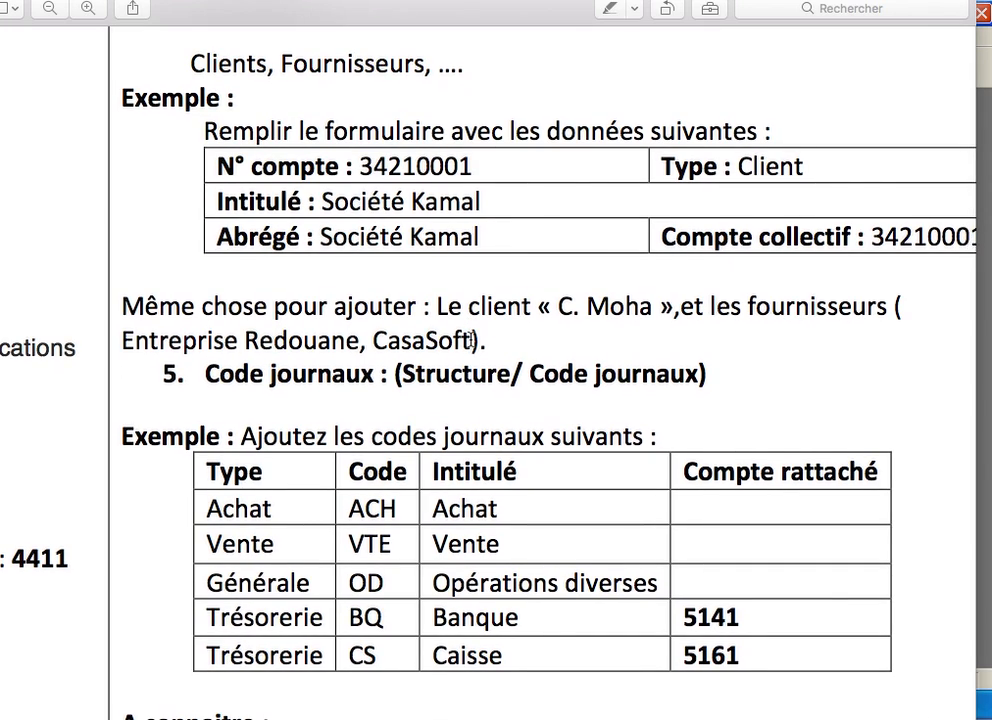
scroll(470, 341, down, 1)
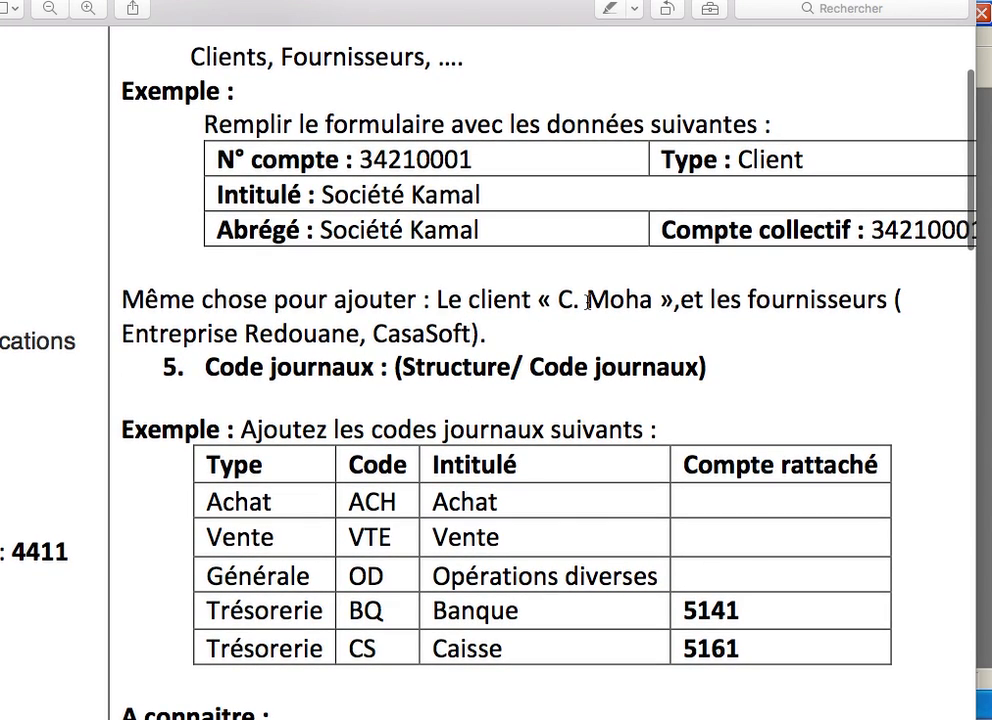
scroll(588, 299, down, 3)
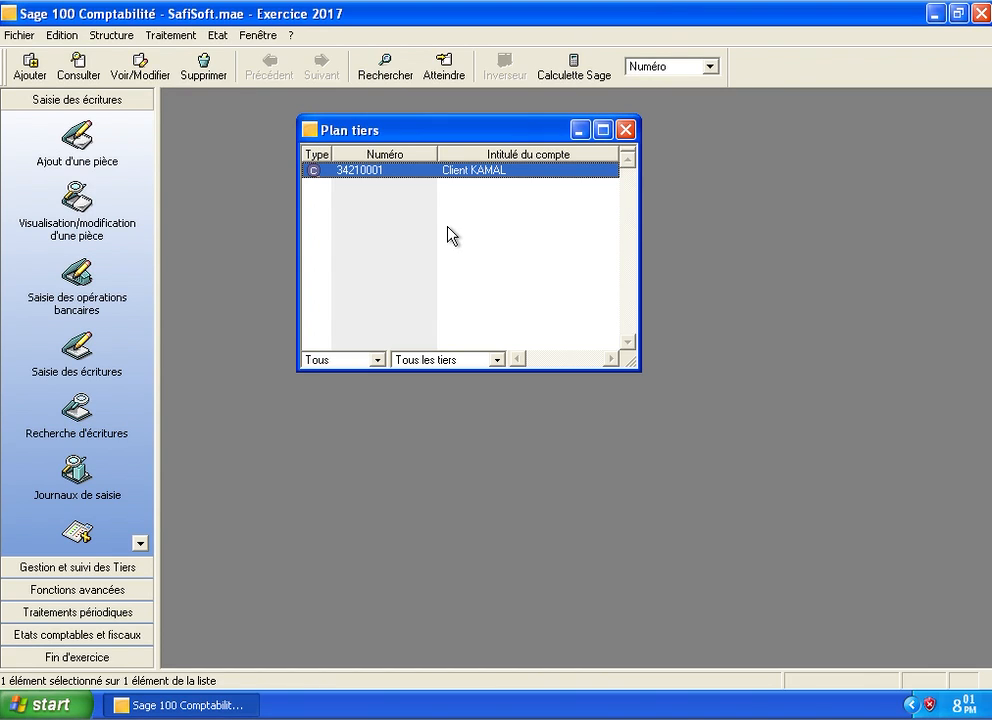
right_click(447, 235)
click(494, 336)
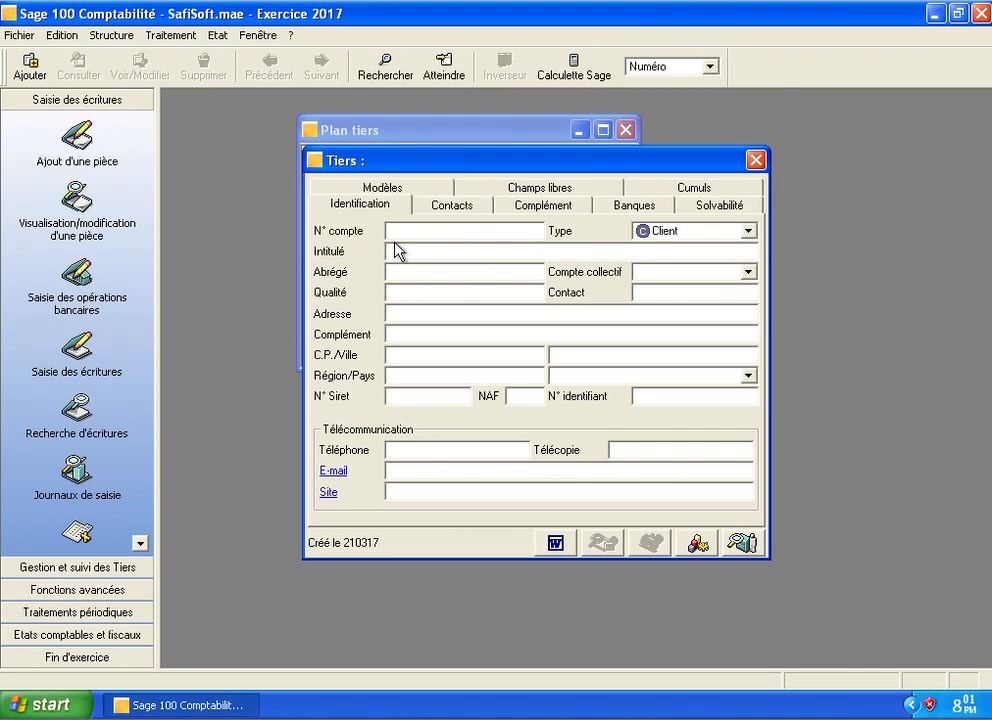
text(34210002)
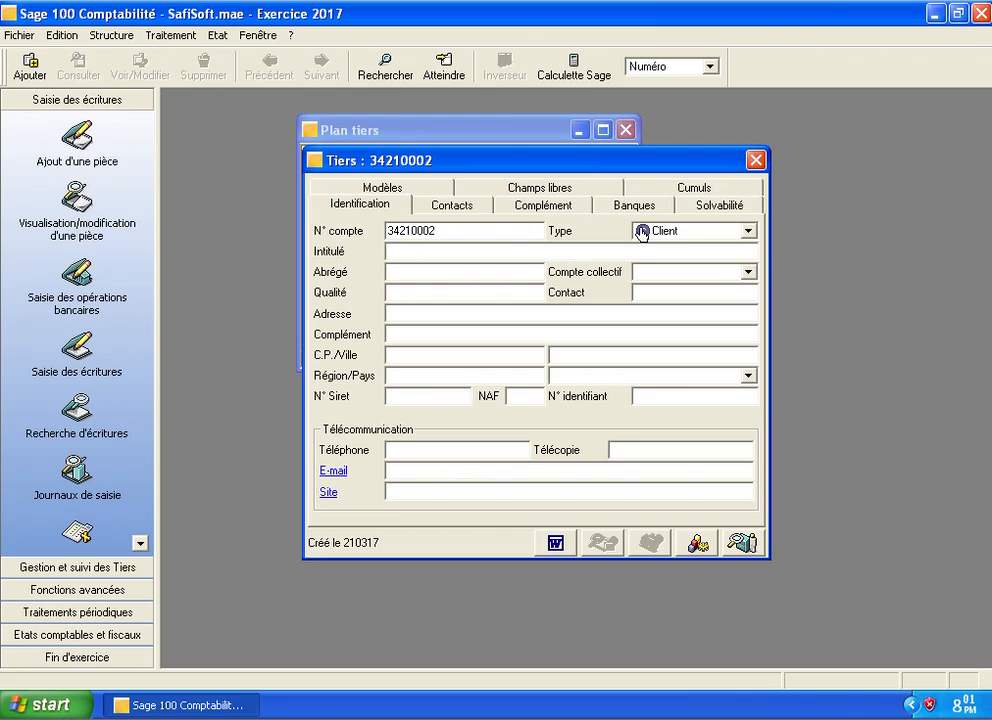
text(Client m)
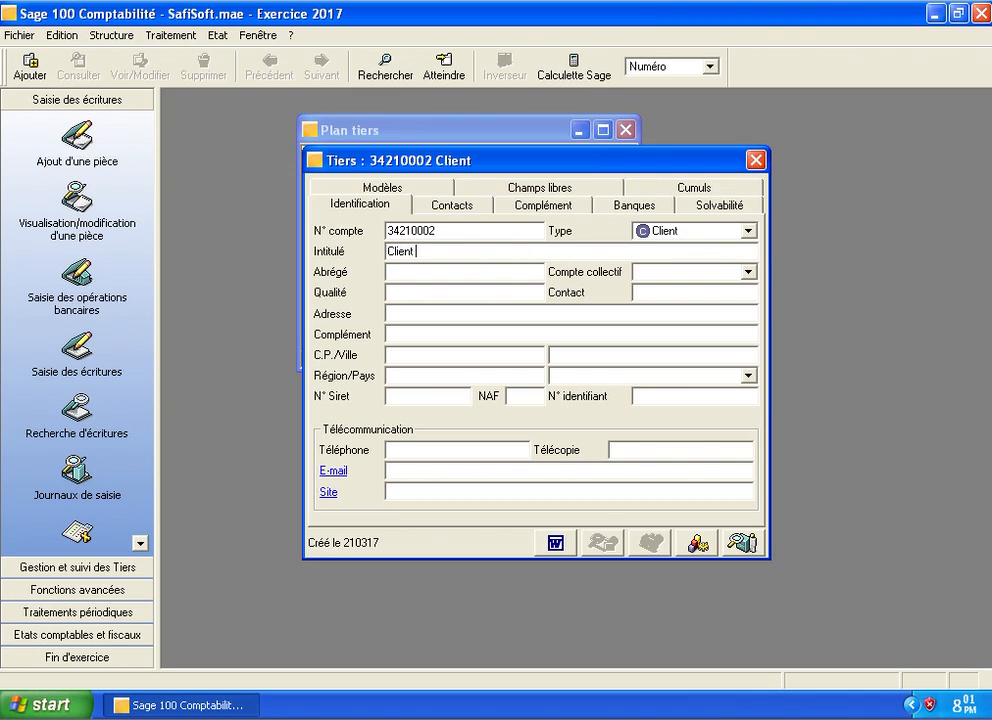
key(BackSpace)
text(MOHA)
click(491, 269)
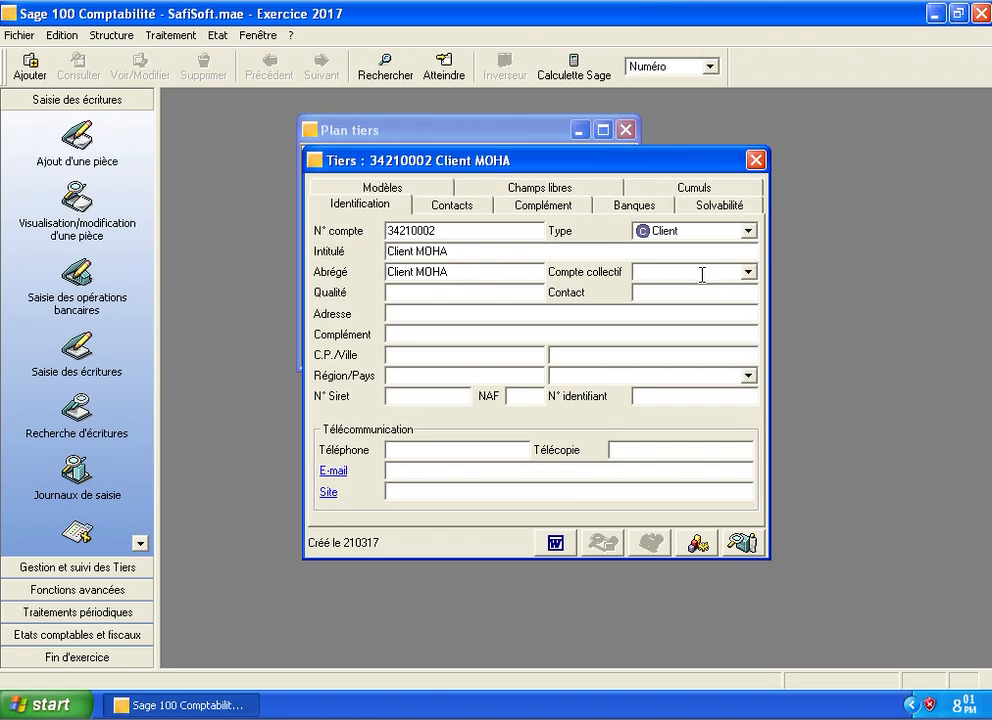
- Set the second client's collective account to 34210000 and save the record, accepting the link to that general account
click(702, 272)
text(3421)
click(748, 272)
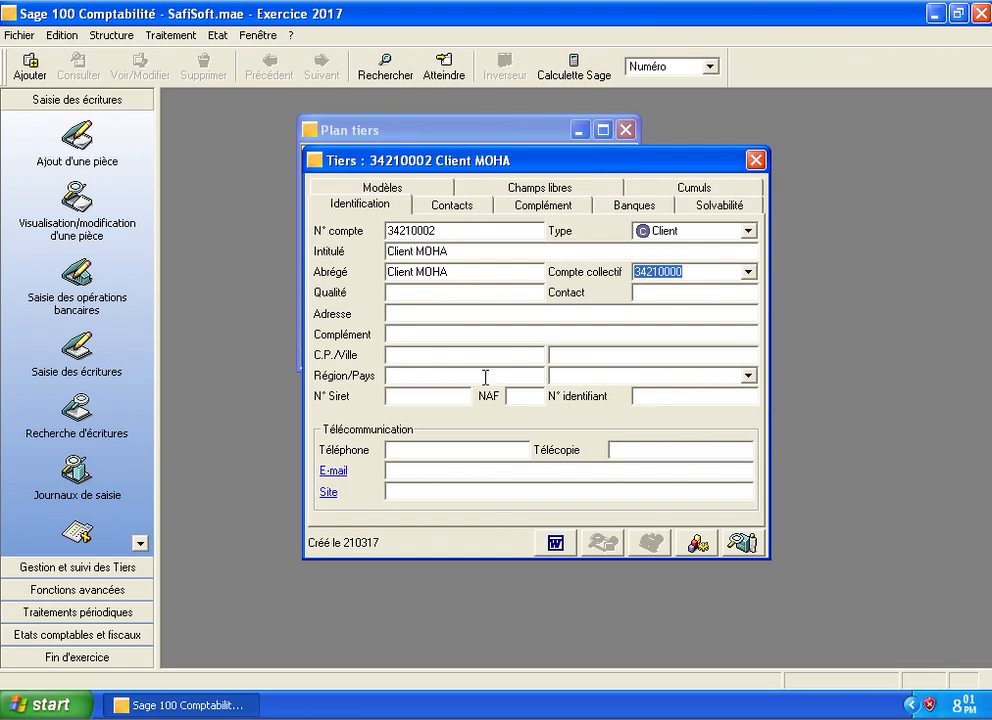
click(445, 358)
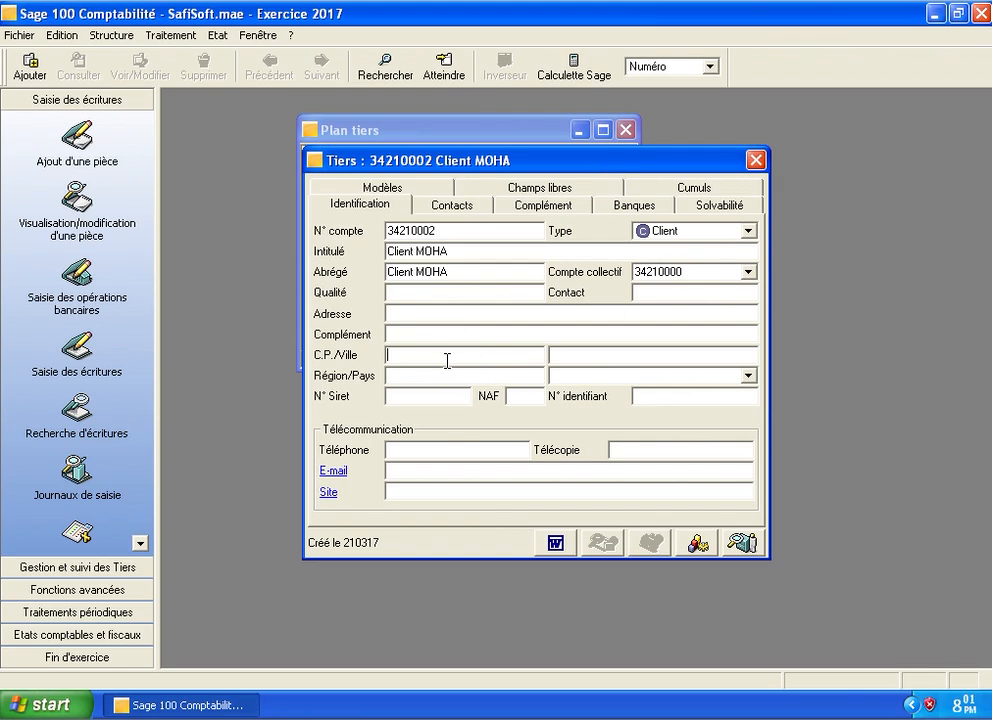
click(755, 161)
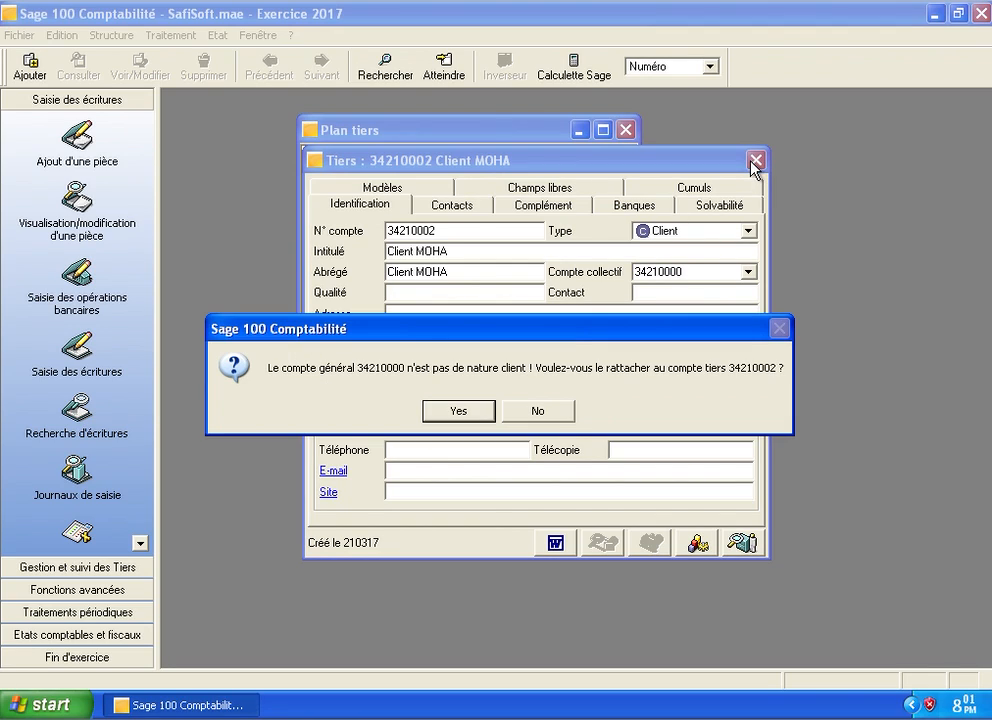
click(458, 415)
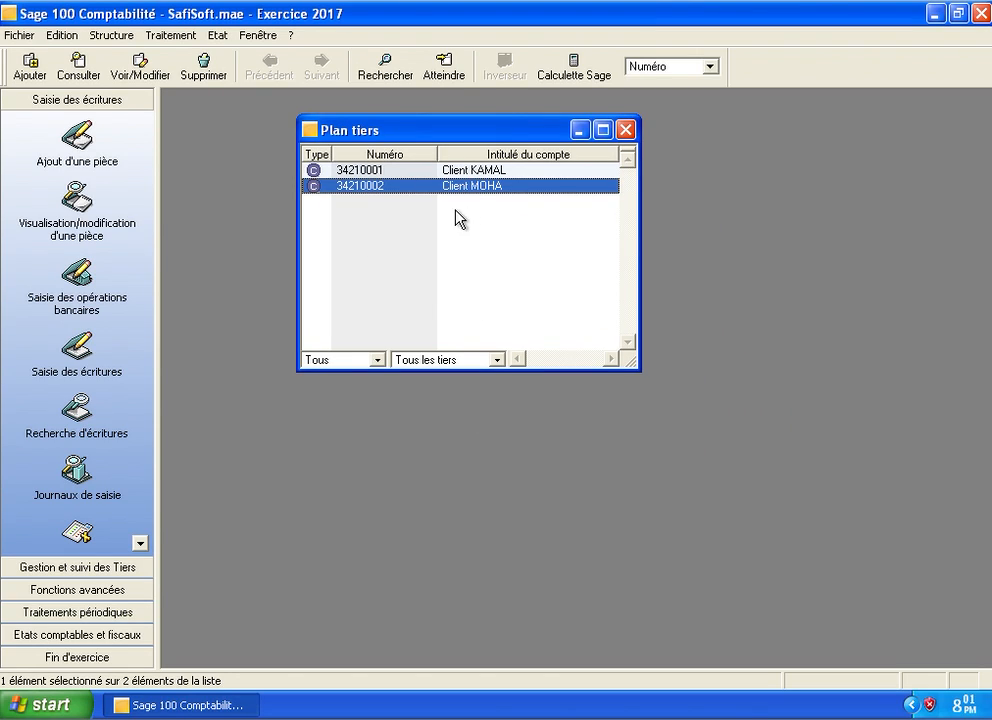
- Add a new entry to the third-party plan and set its type to Fournisseur
right_click(387, 222)
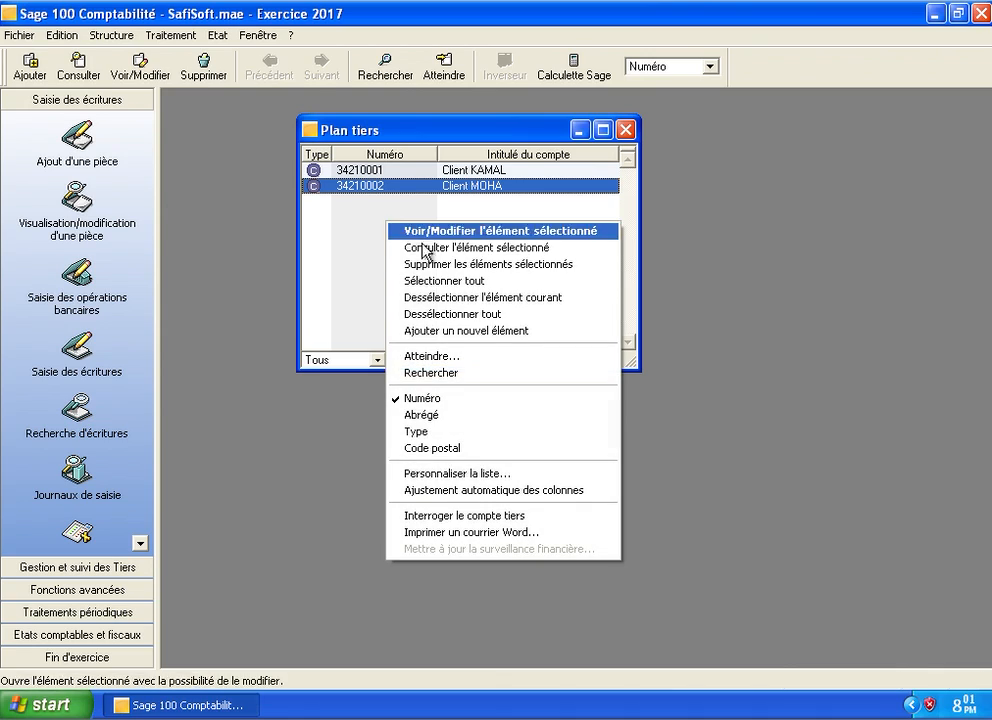
click(441, 331)
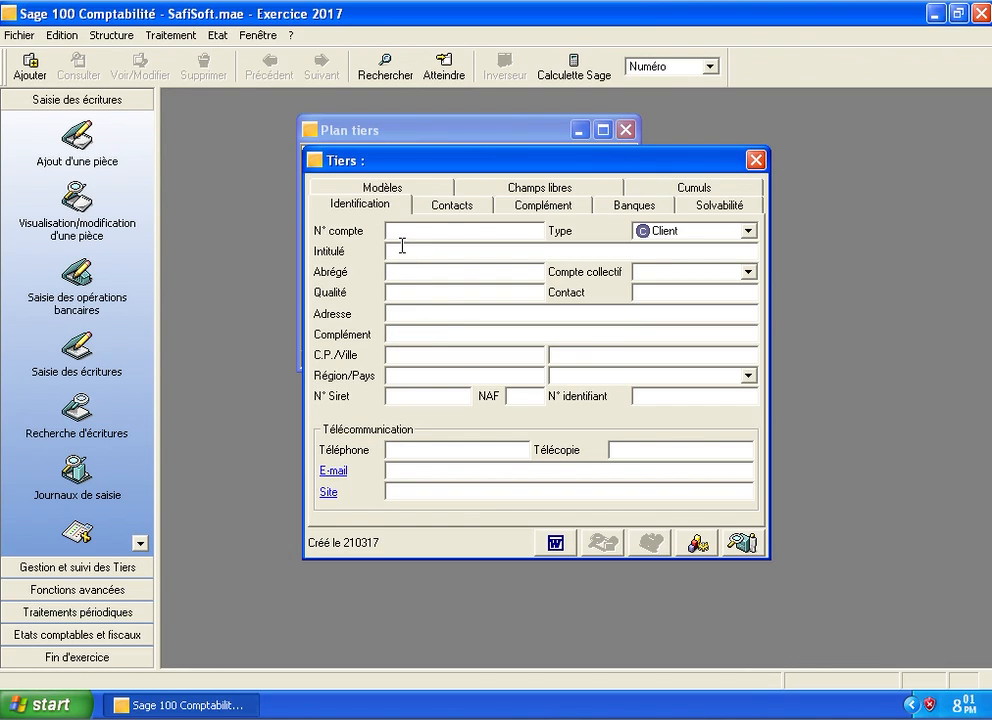
click(747, 231)
click(645, 247)
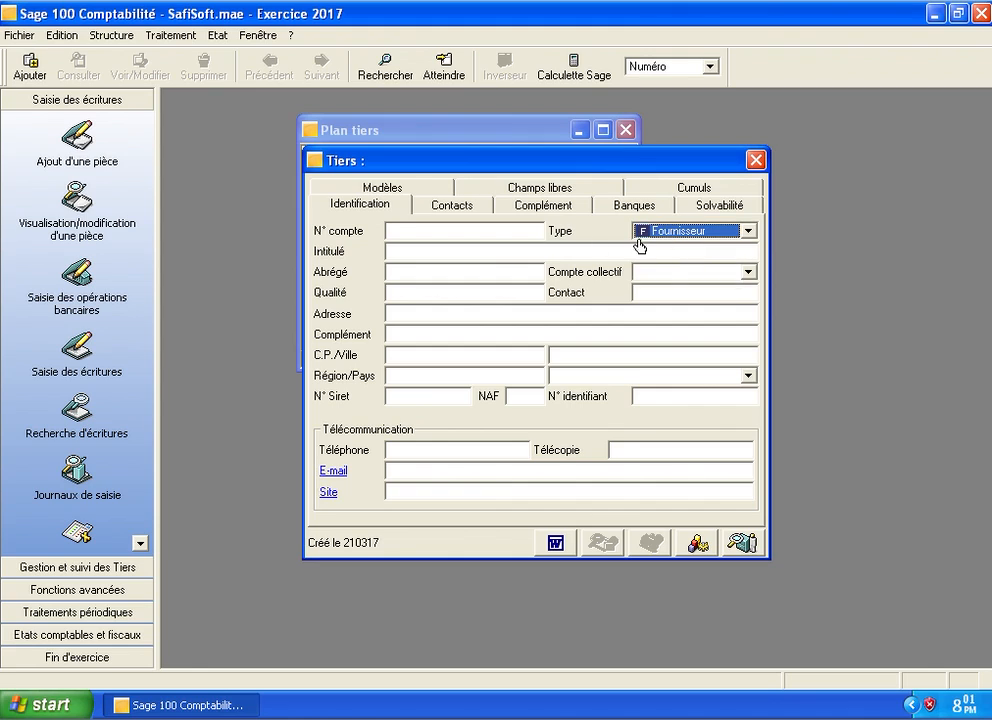
- Check the exercise for the supplier names and the Fournisseur account, then enter the first supplier's account number
click(455, 227)
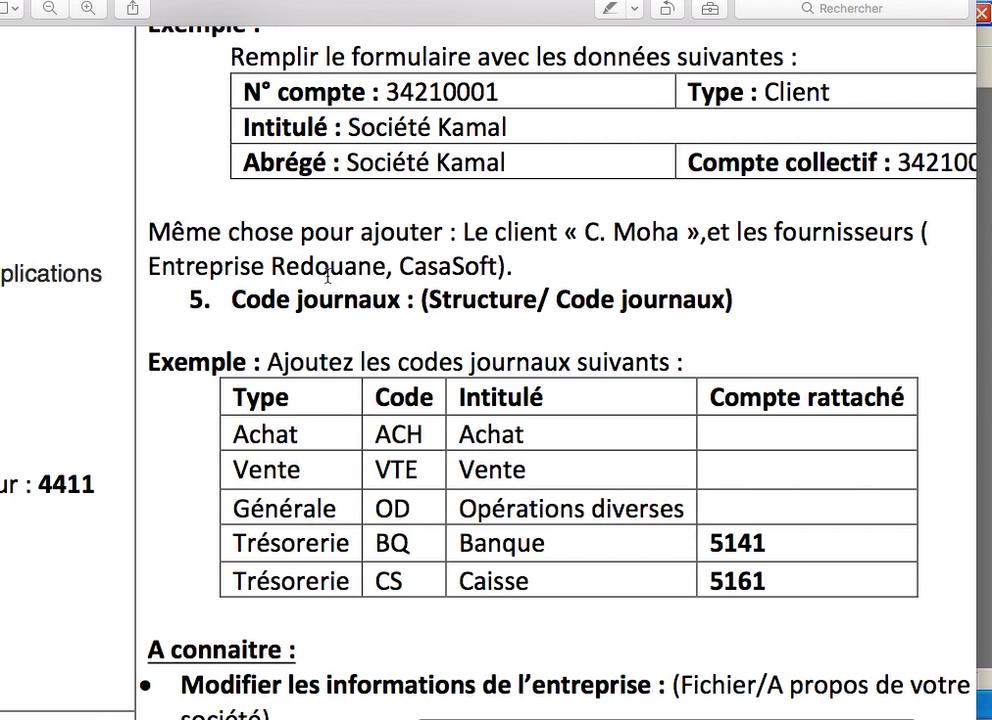
scroll(327, 276, left, 8)
scroll(327, 276, down, 3)
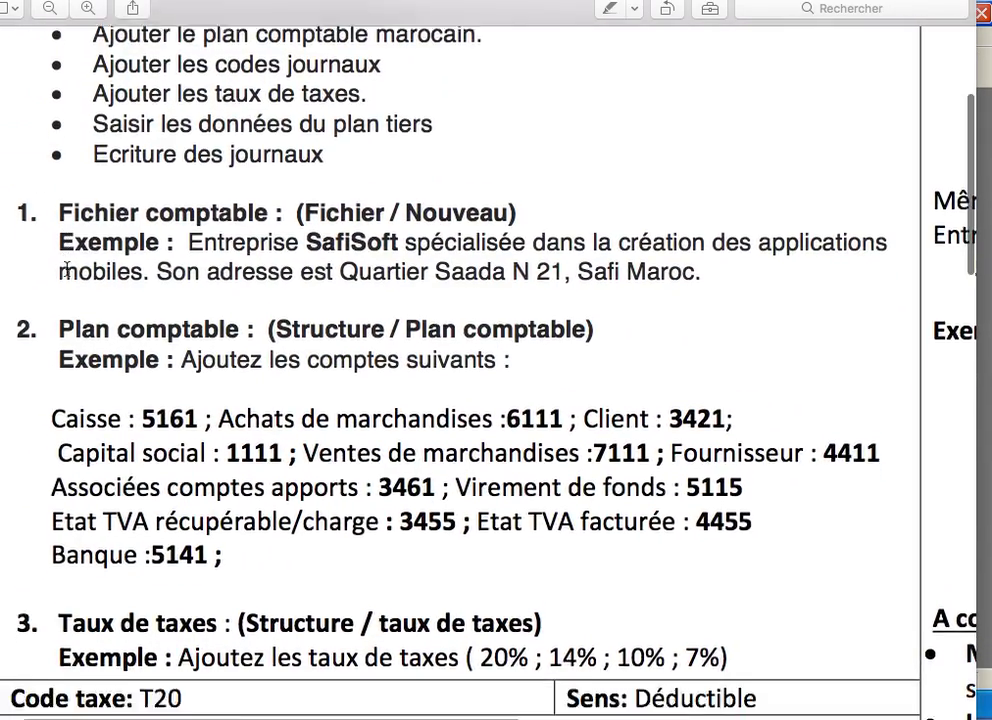
scroll(66, 271, down, 3)
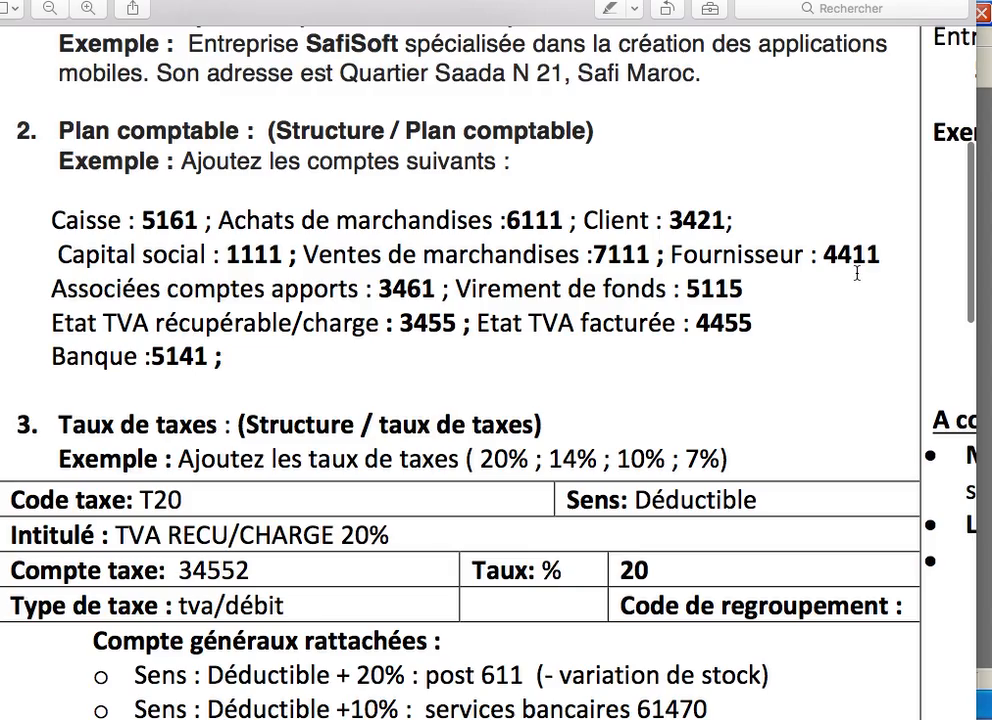
scroll(857, 273, right, 15)
scroll(857, 273, up, 6)
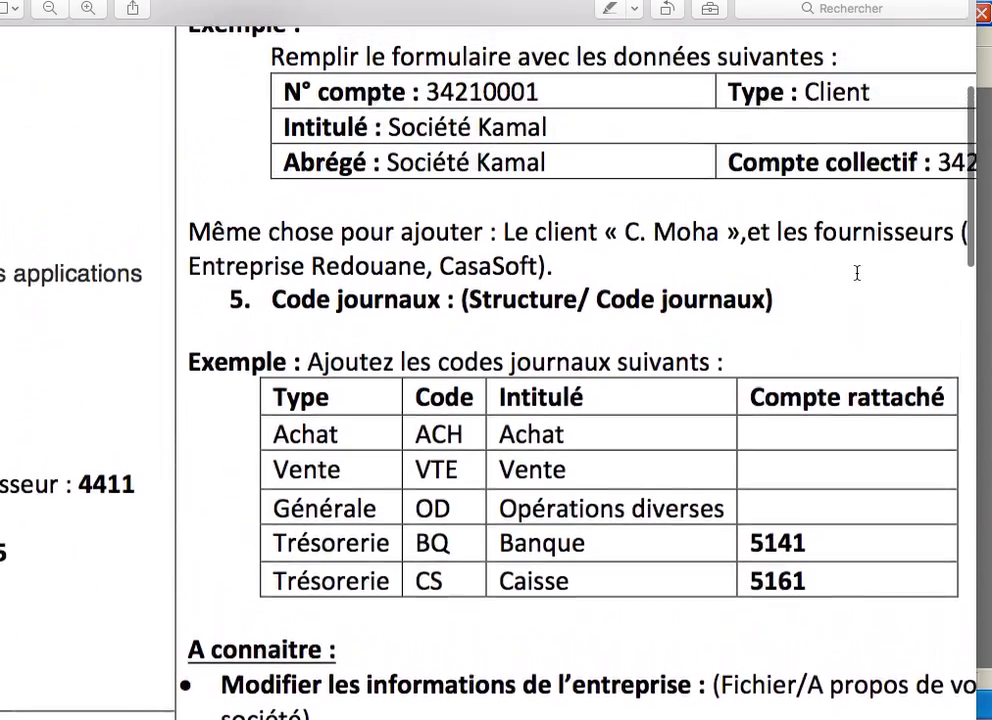
scroll(857, 273, up, 5)
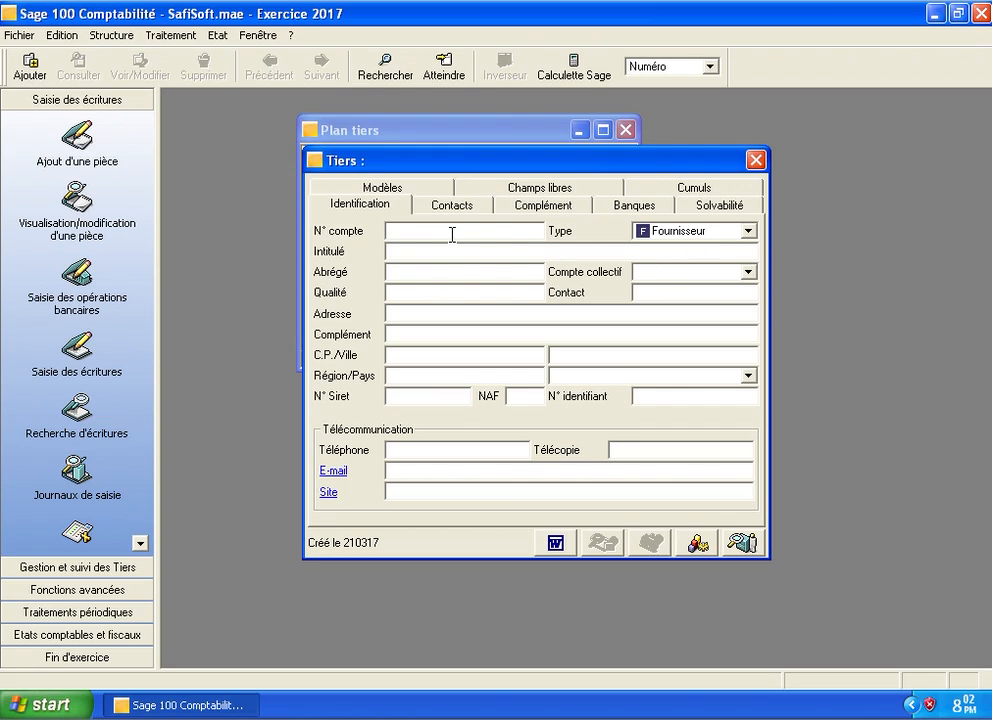
text(44110001)
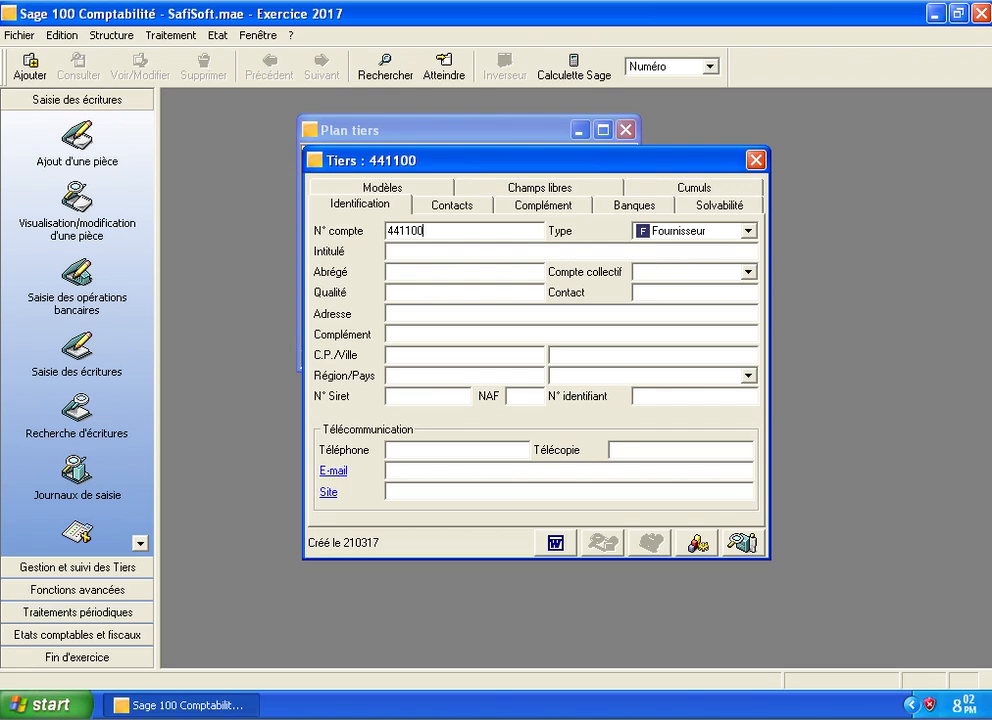
- Fill in the first supplier's title as Fournisseur followed by its name, and use the same text as its abbreviation (Abrégé)
click(474, 252)
text(fournisseur)
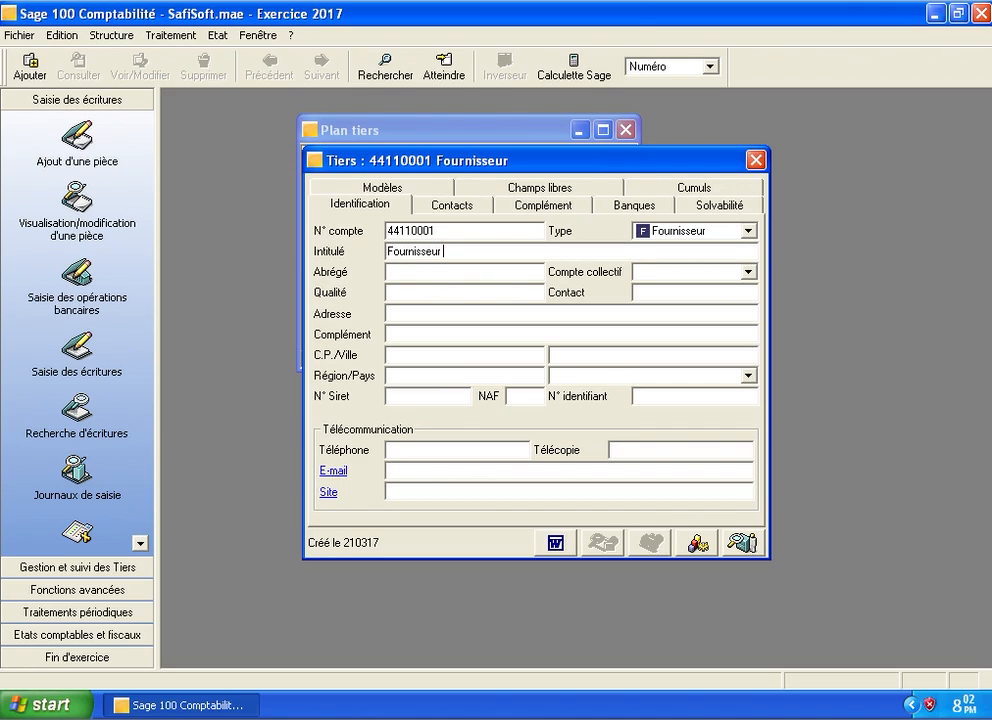
text( M)
key(BackSpace)
key(BackSpace)
text(r)
key(BackSpace)
text(Reod)
key(BackSpace)
key(BackSpace)
text(douane)
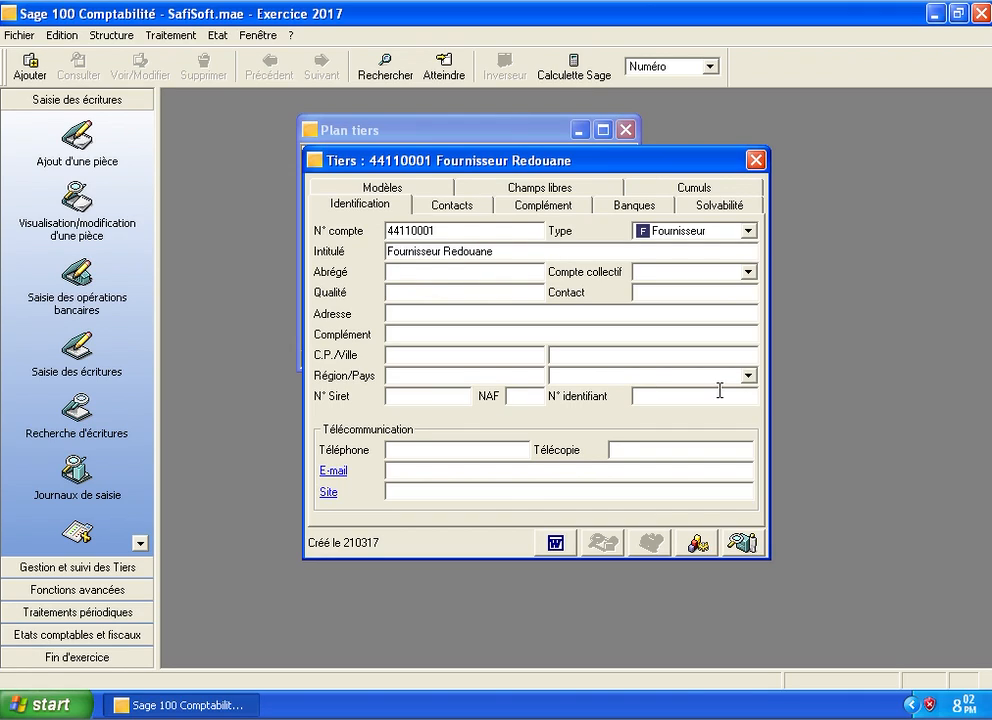
click(440, 274)
- Set the first supplier's collective account to 44110000 and save the record, accepting the link to that general account
click(661, 274)
text(4411)
click(649, 293)
click(755, 160)
click(500, 410)
click(750, 273)
click(693, 275)
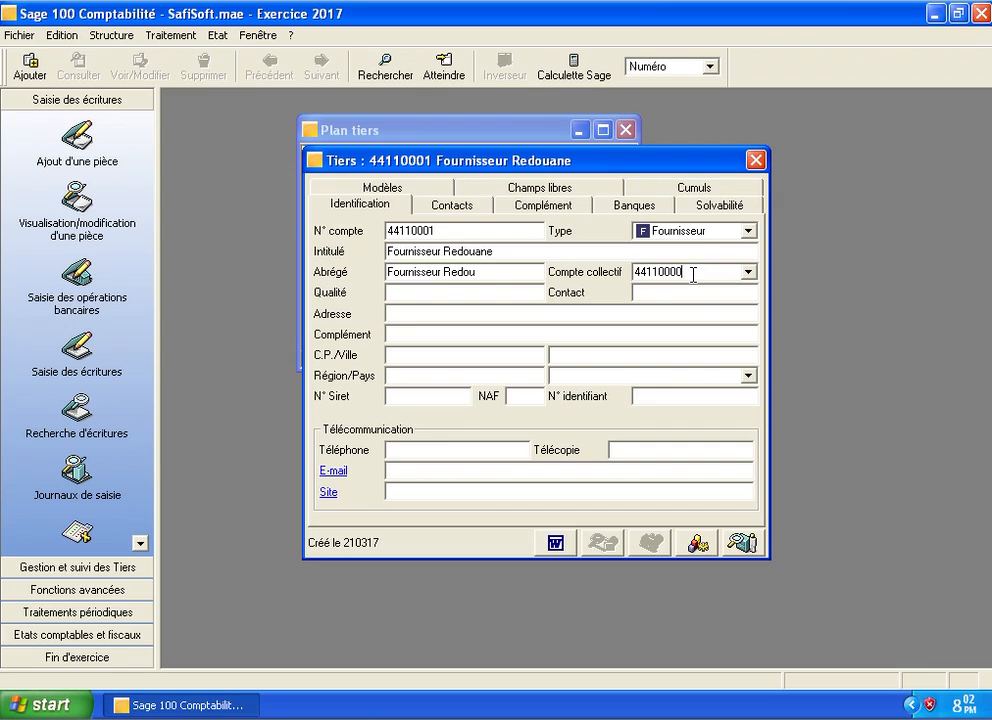
click(756, 160)
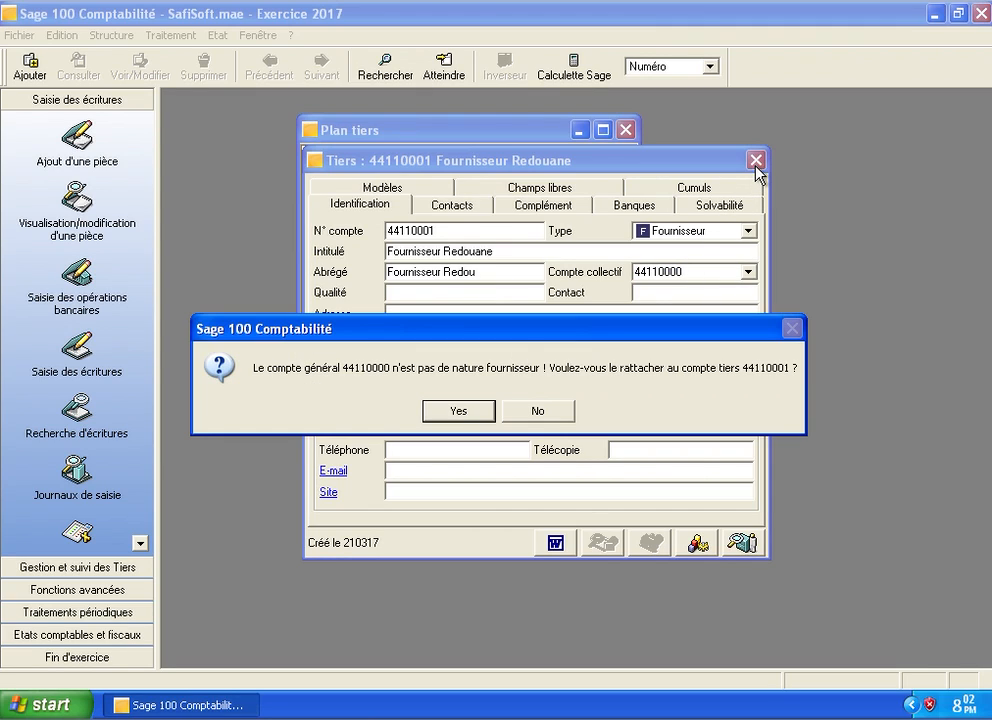
click(461, 419)
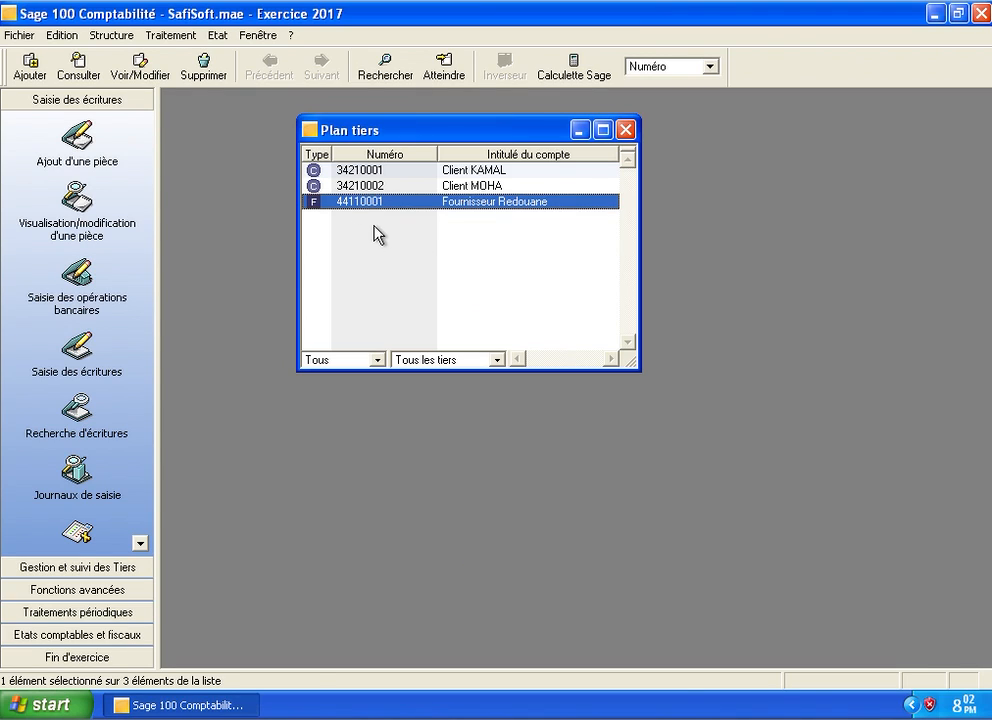
- Add another third-party entry of type Fournisseur and enter the second supplier's account number
click(30, 65)
click(748, 231)
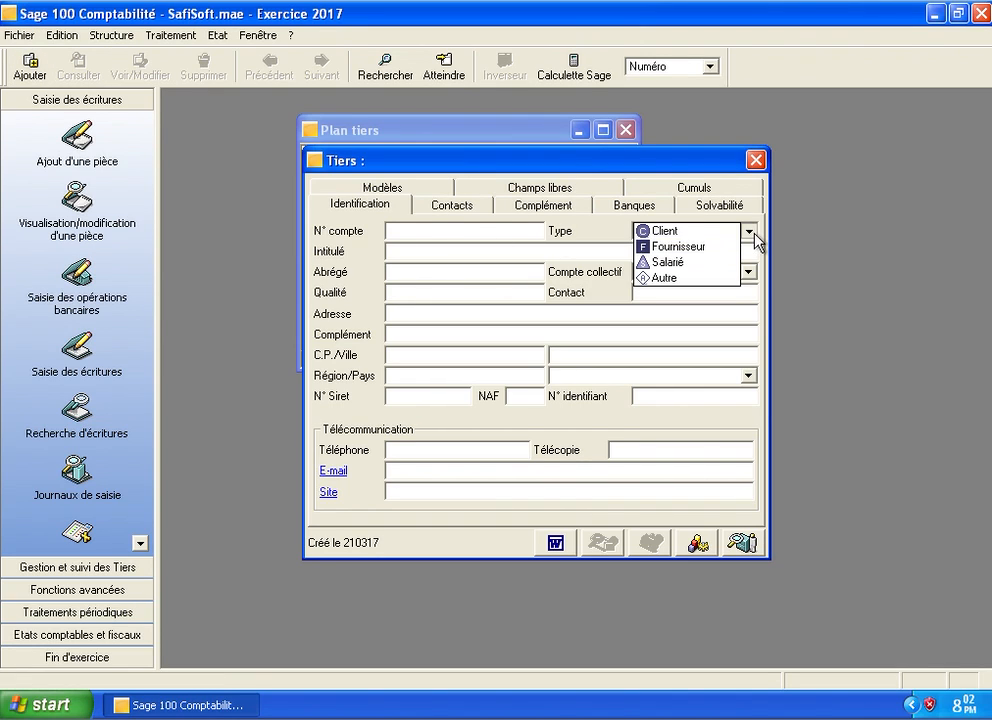
click(694, 246)
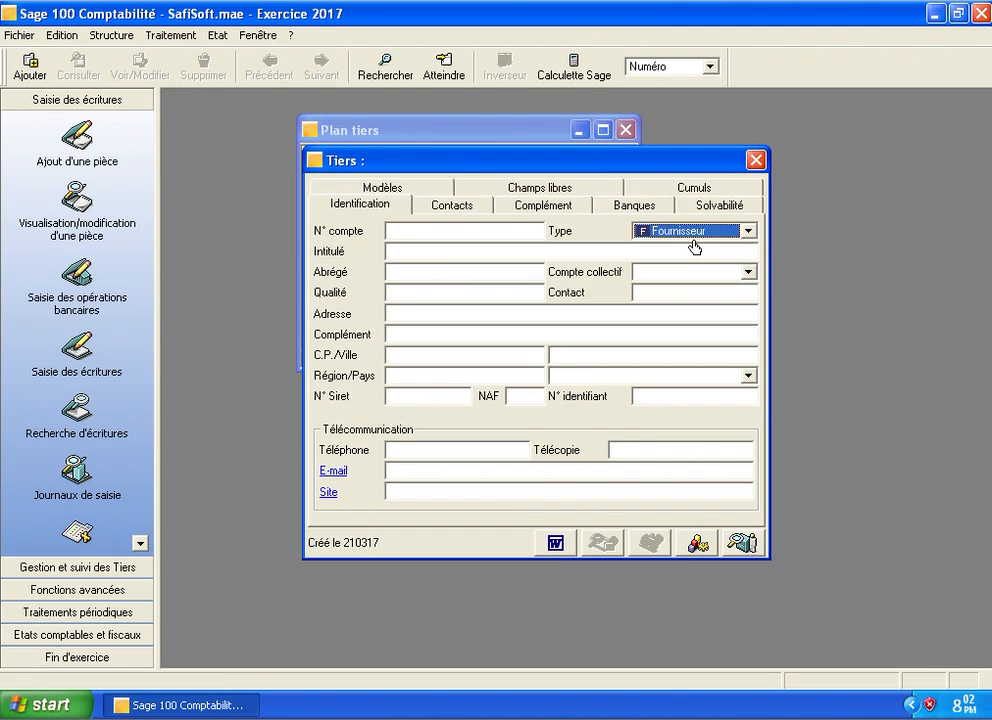
click(447, 232)
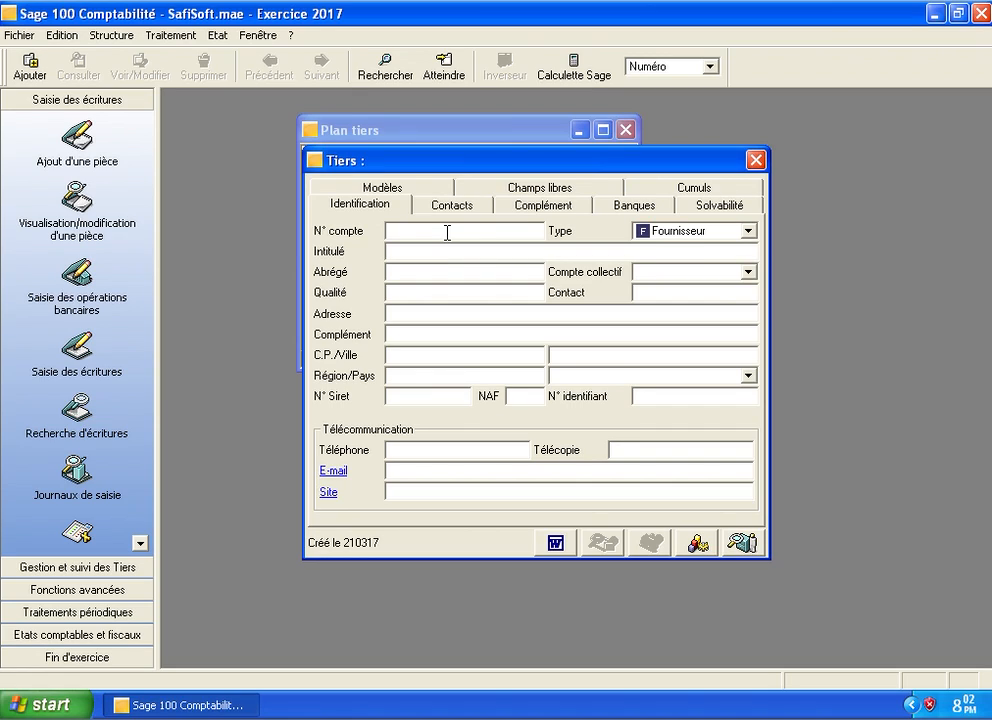
text(4411000)
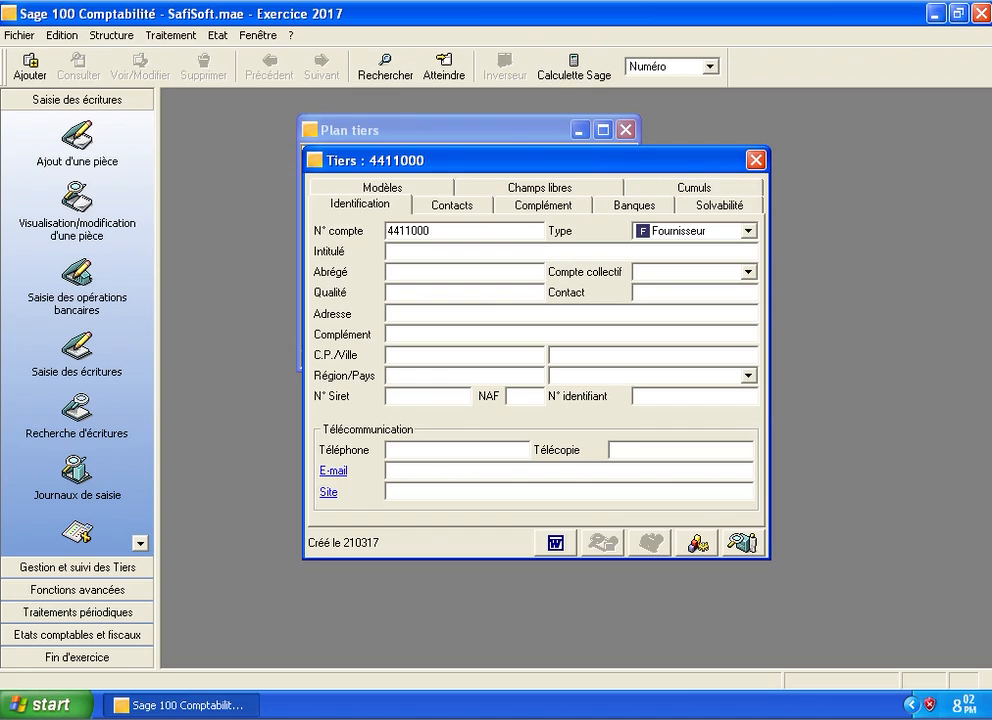
text(2)
- Title the second supplier "Fournisseur CasaSoft" and use the same name as its abbreviation (Abrégé)
click(418, 256)
text(Fournisseur)
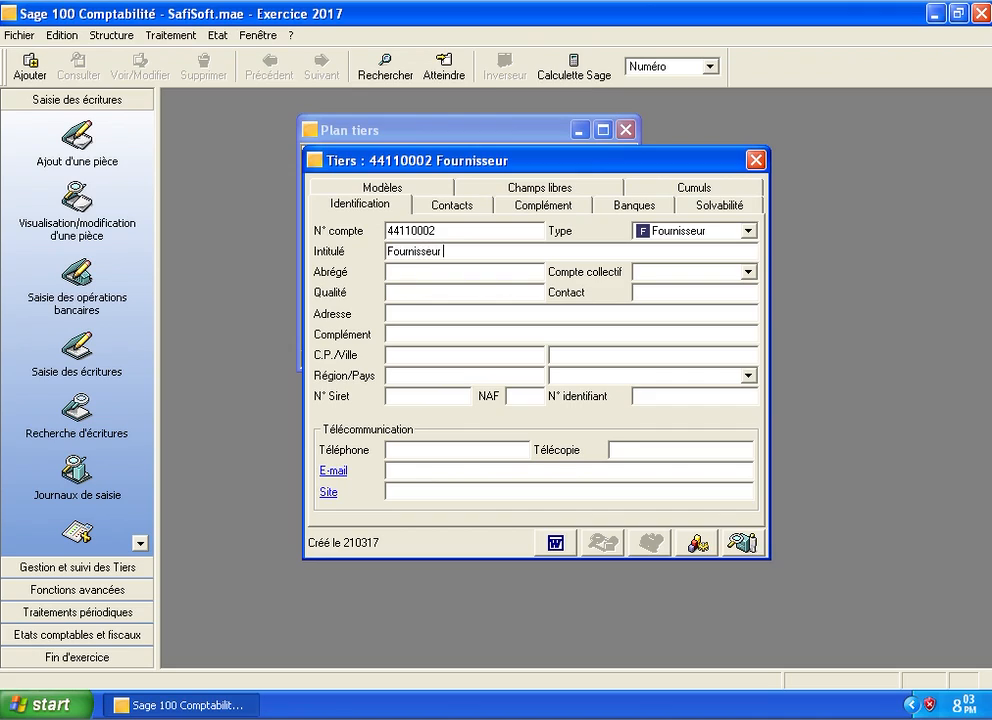
text( CasaSoft)
click(405, 271)
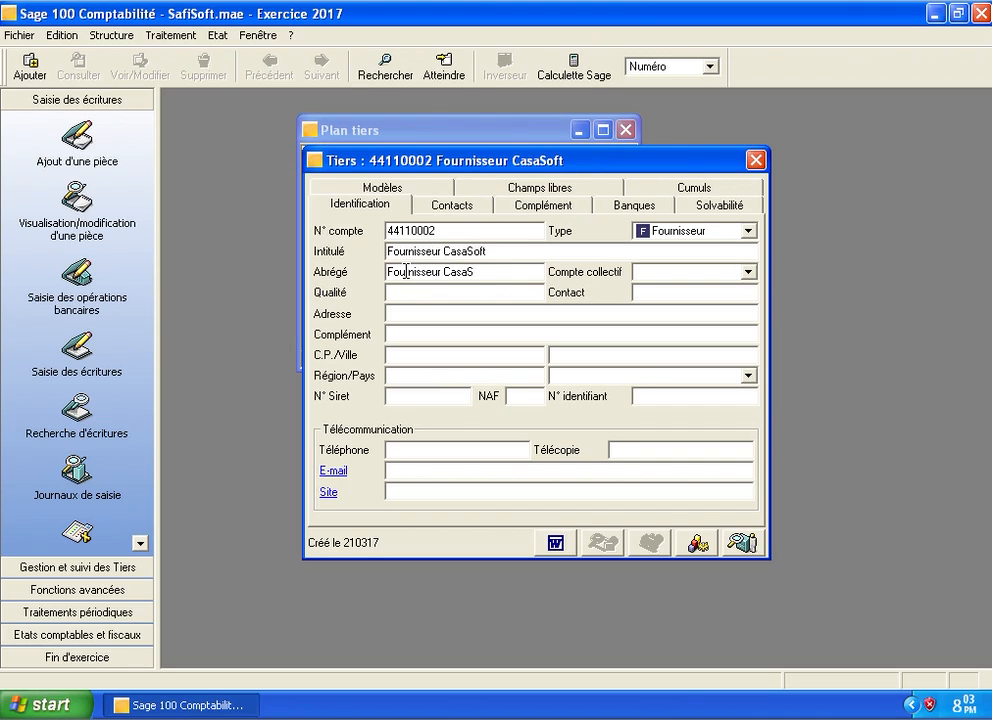
- Set the CasaSoft supplier's collective account to 44110000 and save the record, accepting the link to that general account
click(665, 271)
text(4411)
click(746, 273)
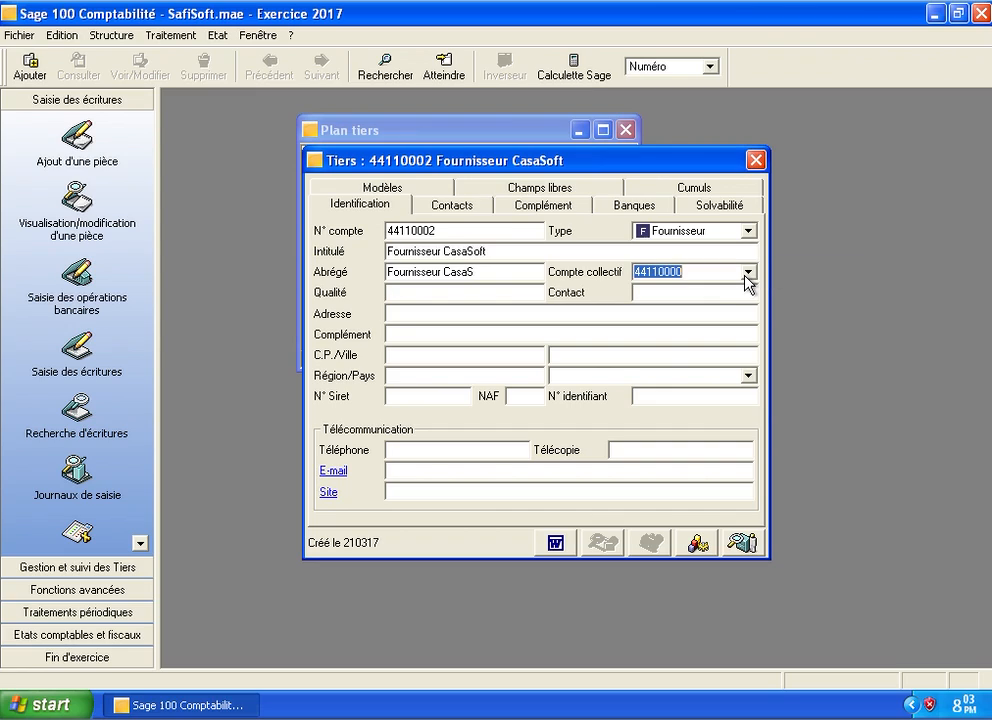
click(756, 160)
click(463, 414)
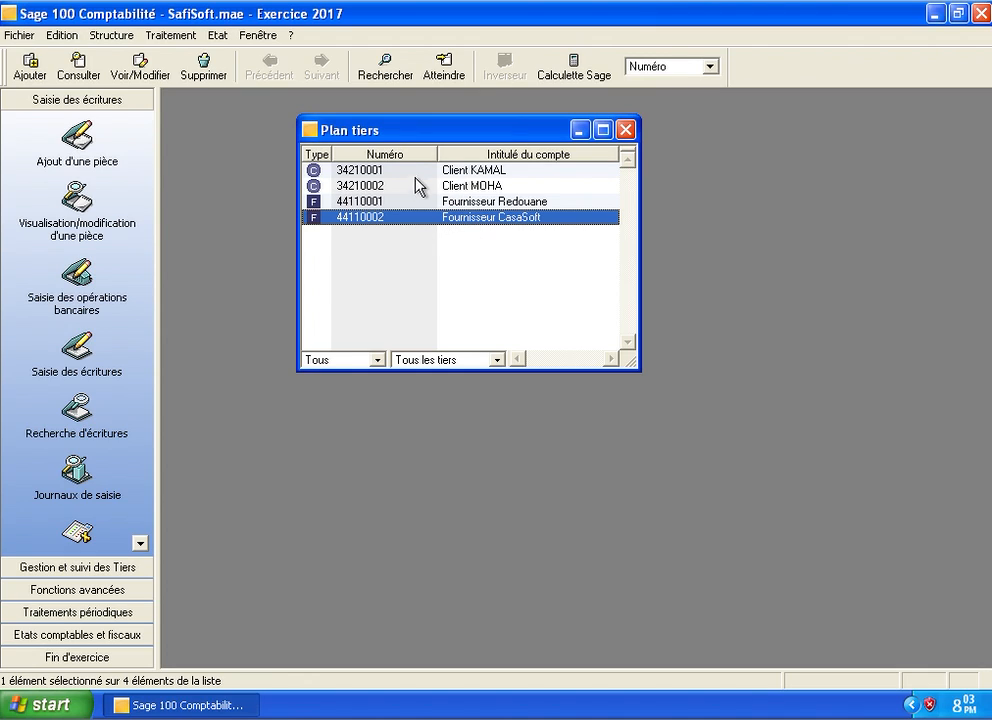
- Open the second client's record to review its identification details, and close it without changes
double_click(378, 193)
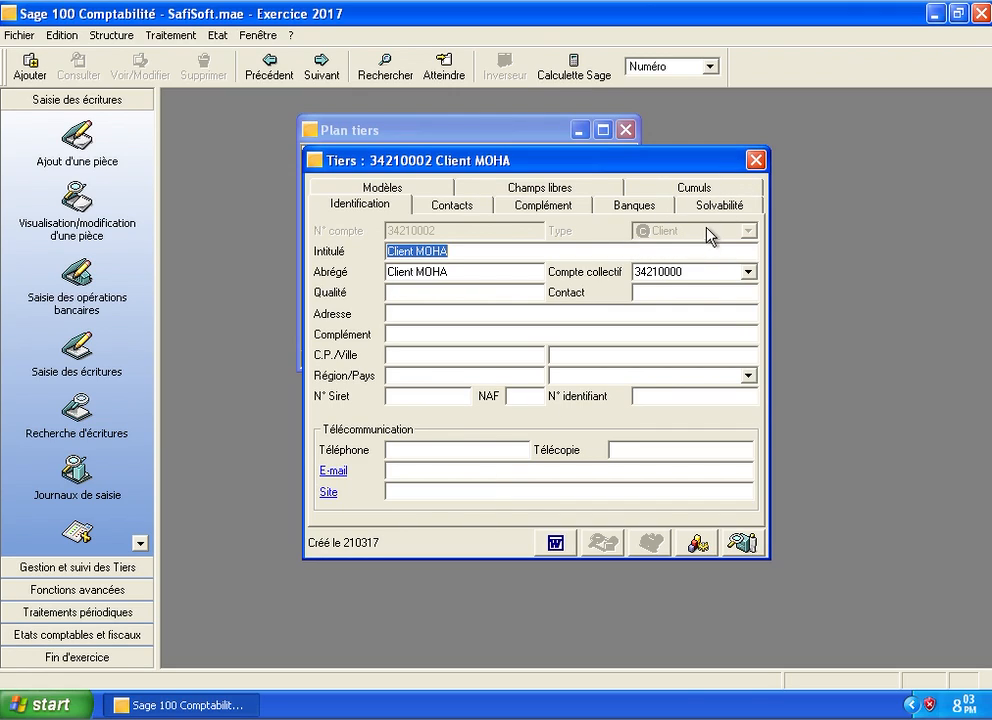
click(756, 160)
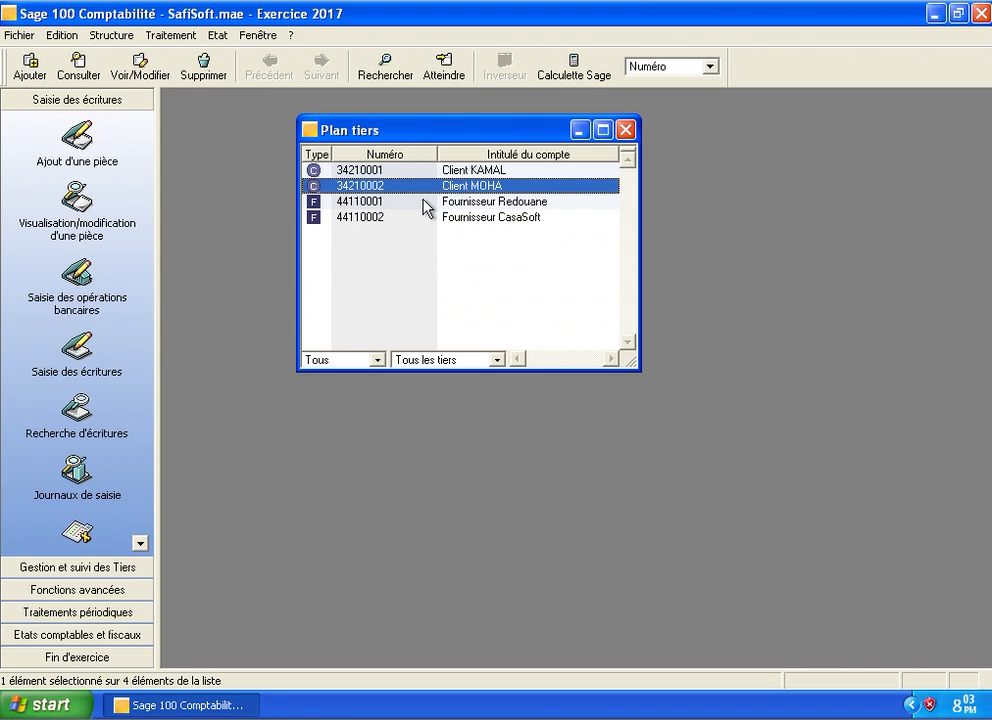